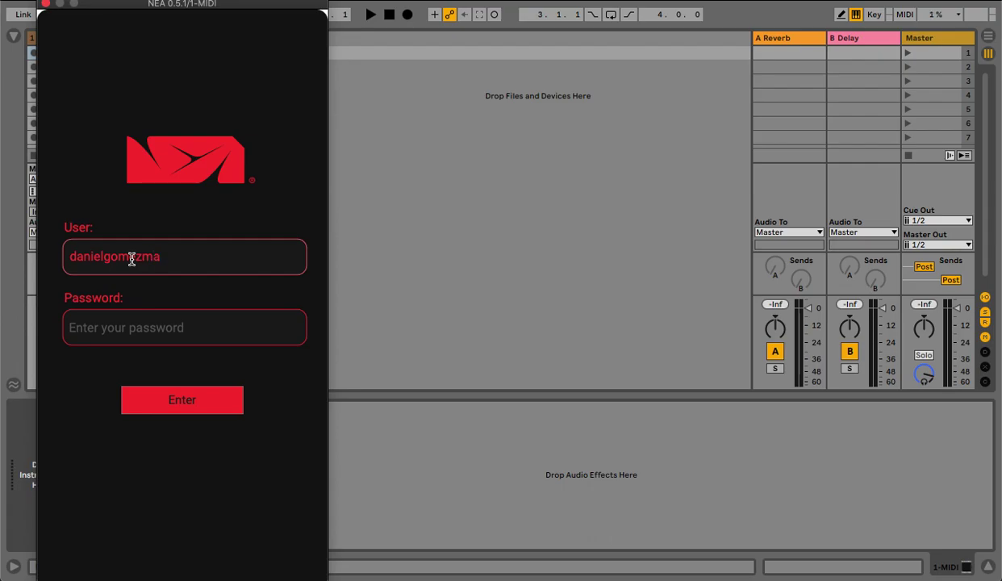
Log in to the NEA plug-in with the account e-mail and password.
type("@gmail.com")
key("Tab")
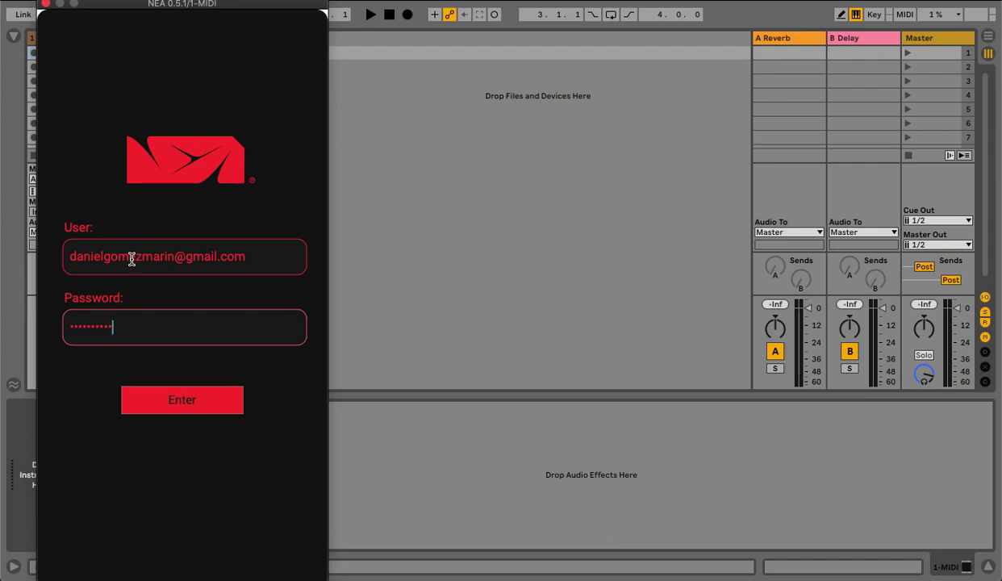
left_click(165, 401)
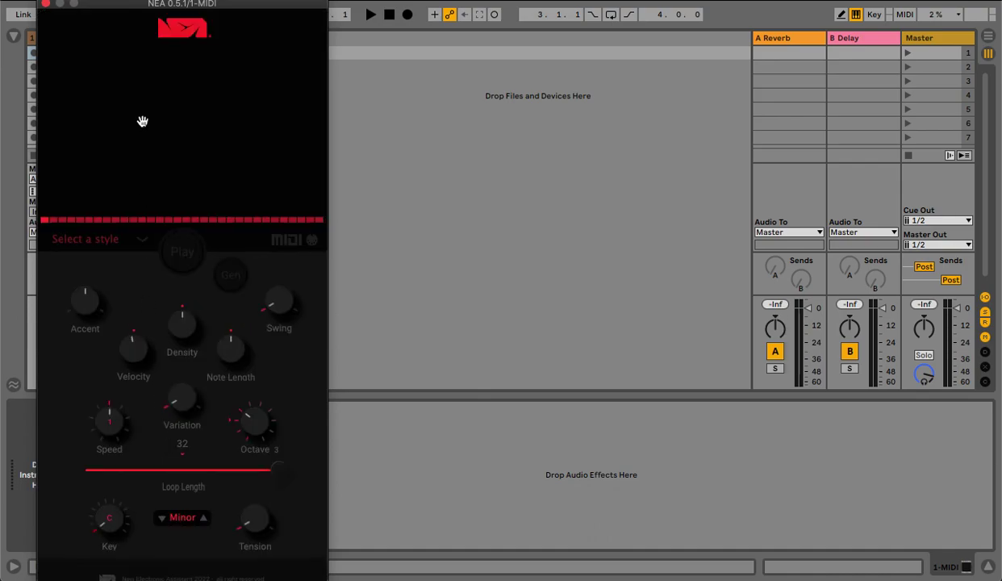
Load the nuwave-bass style in NEA and move the plug-in window clear of the session tracks.
left_click(139, 243)
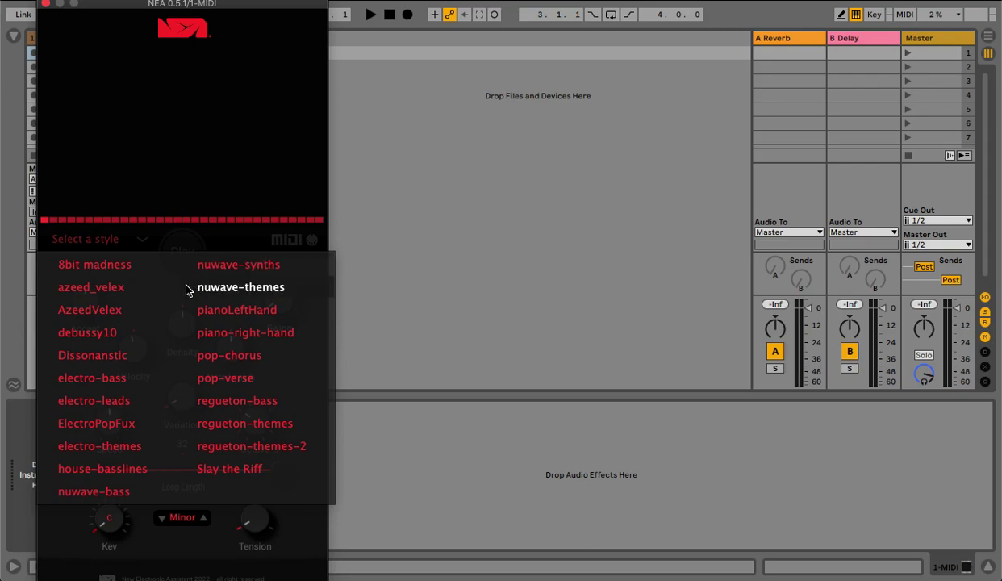
left_click(116, 493)
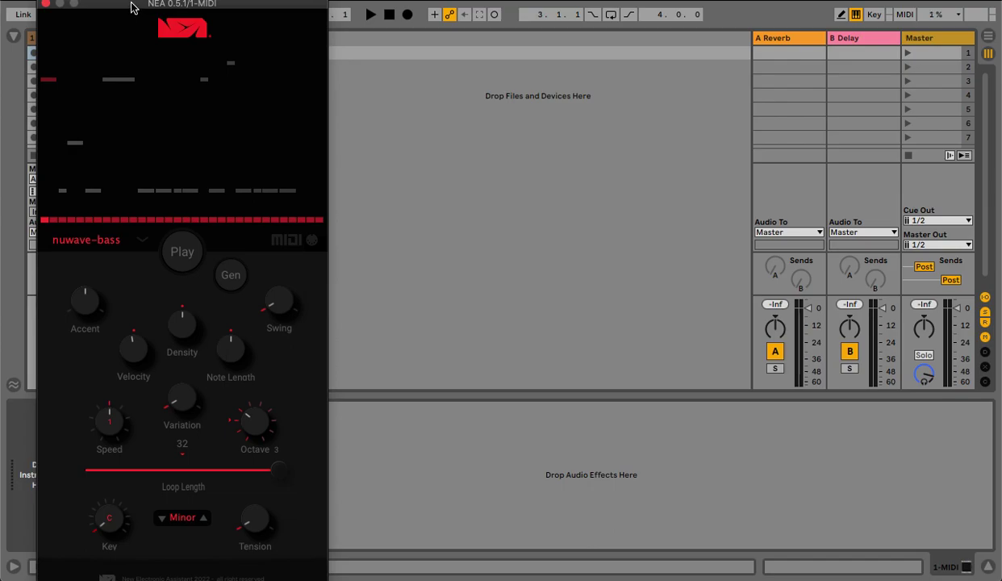
left_click_drag(288, 11, 700, 28)
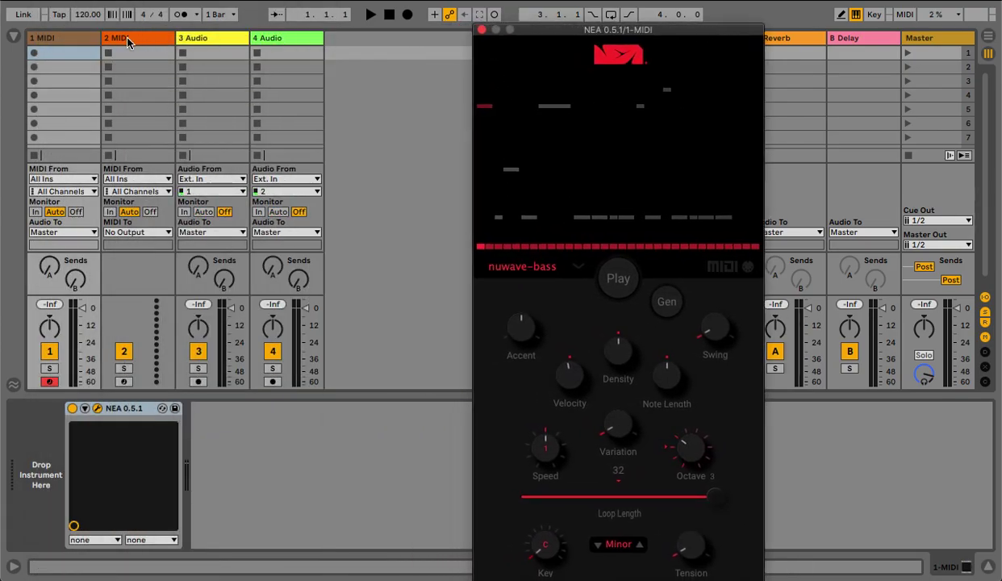
Rename the first MIDI track as NEA VST.
left_click(77, 42)
key("super+r")
type("NEA VST")
key("Return")
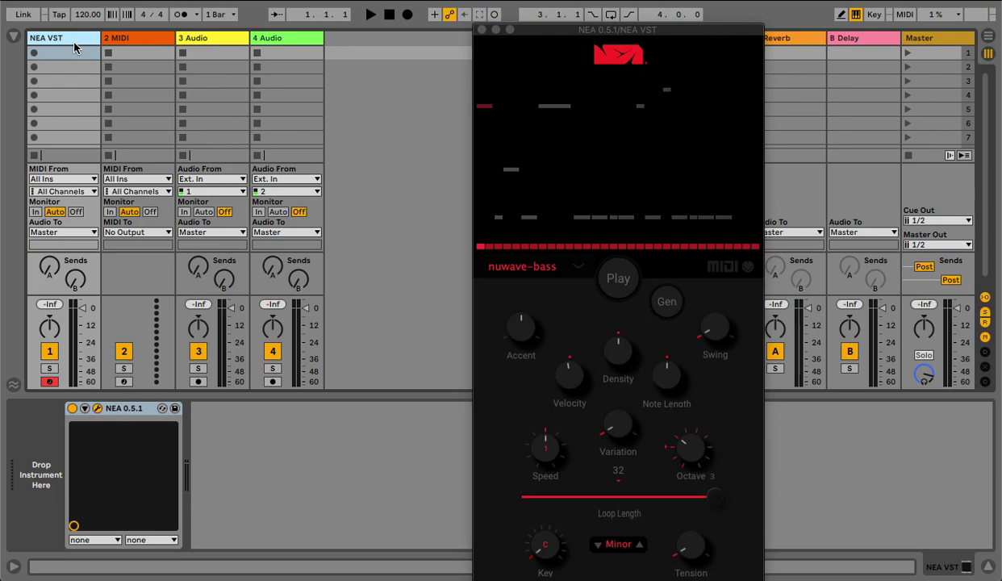
Load the Basic Analog Bass preset from the Analog instrument's Bass folder onto the second MIDI track.
left_click(136, 38)
left_click(12, 37)
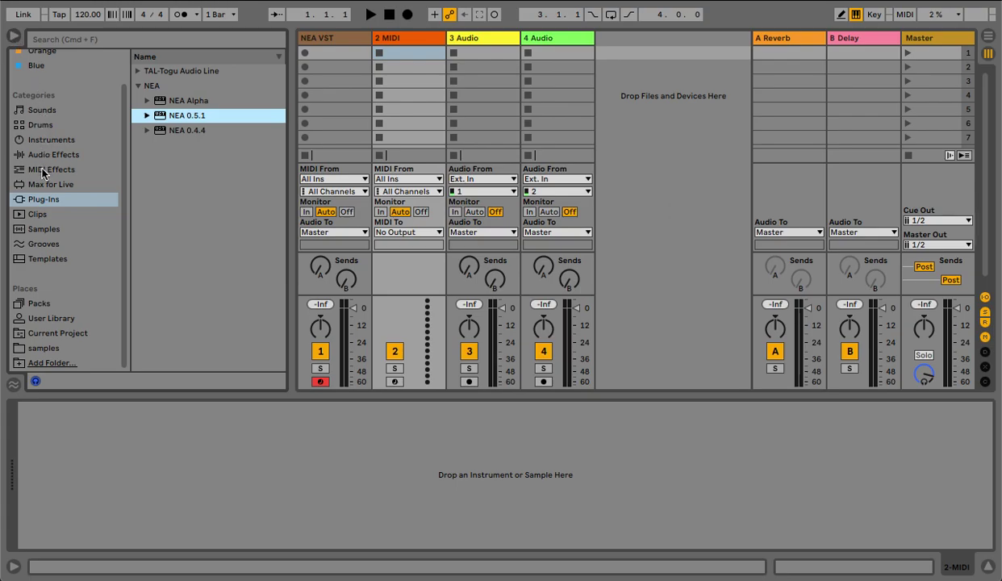
scroll(45, 104, "up", 2)
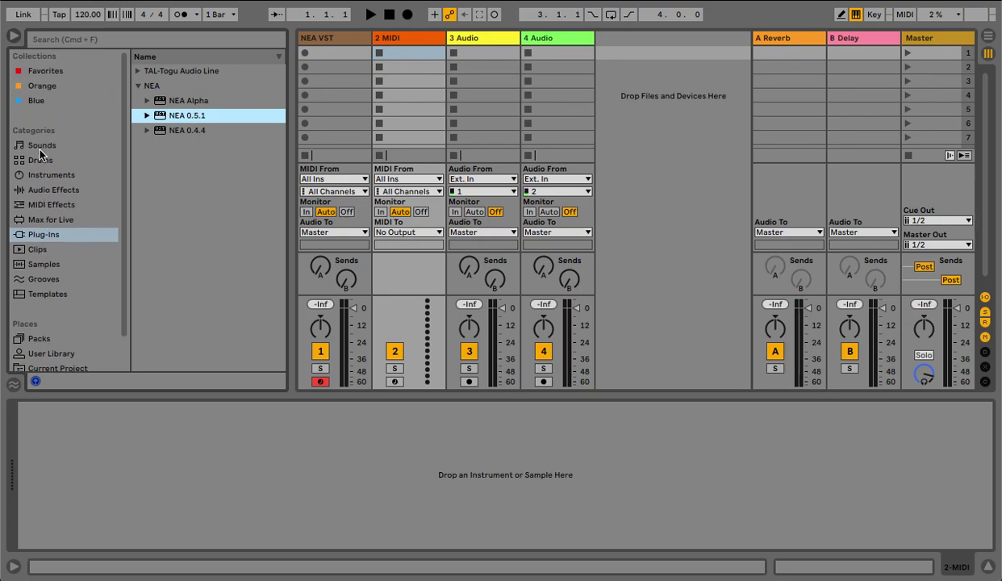
left_click(45, 175)
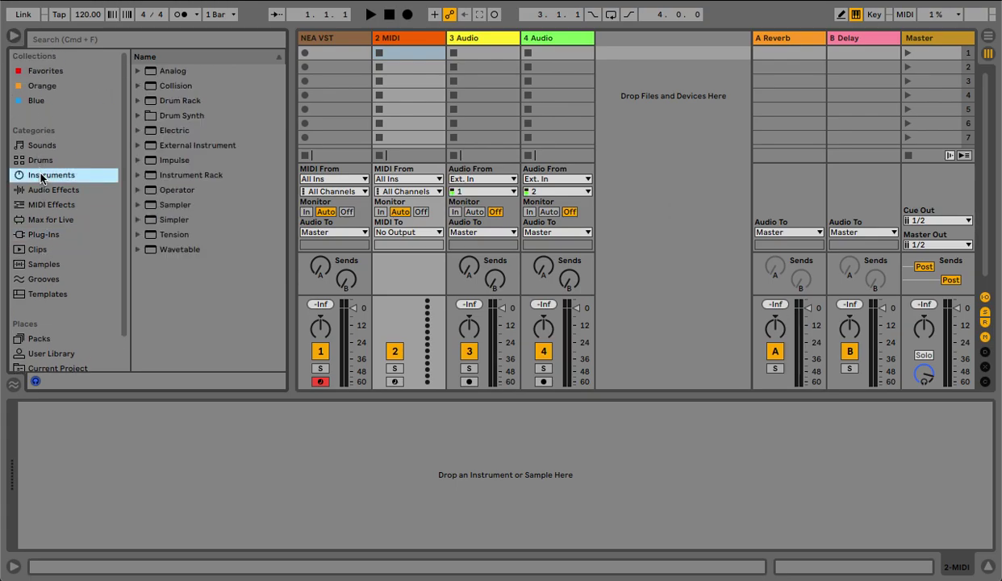
left_click(139, 72)
left_click(147, 86)
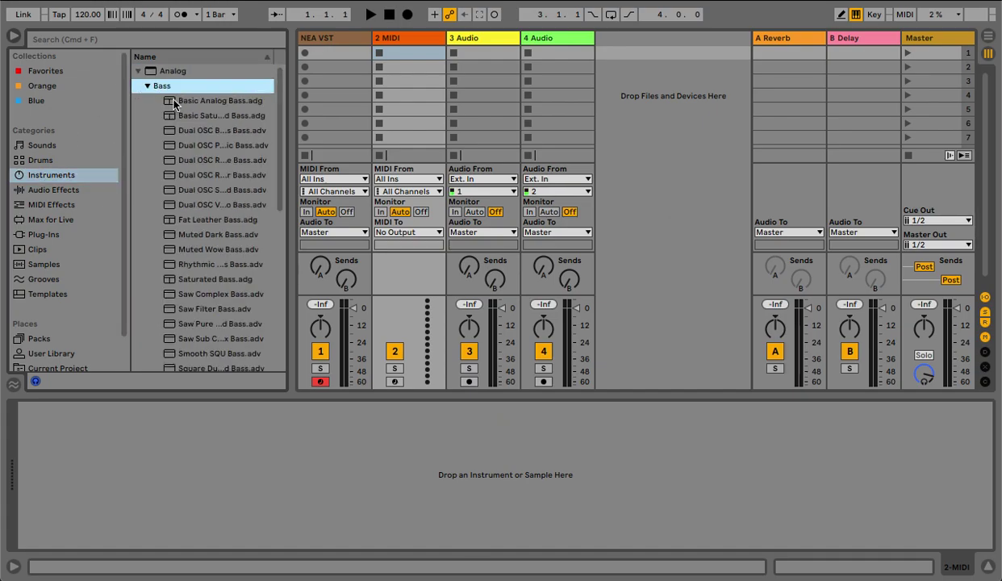
left_click(178, 102)
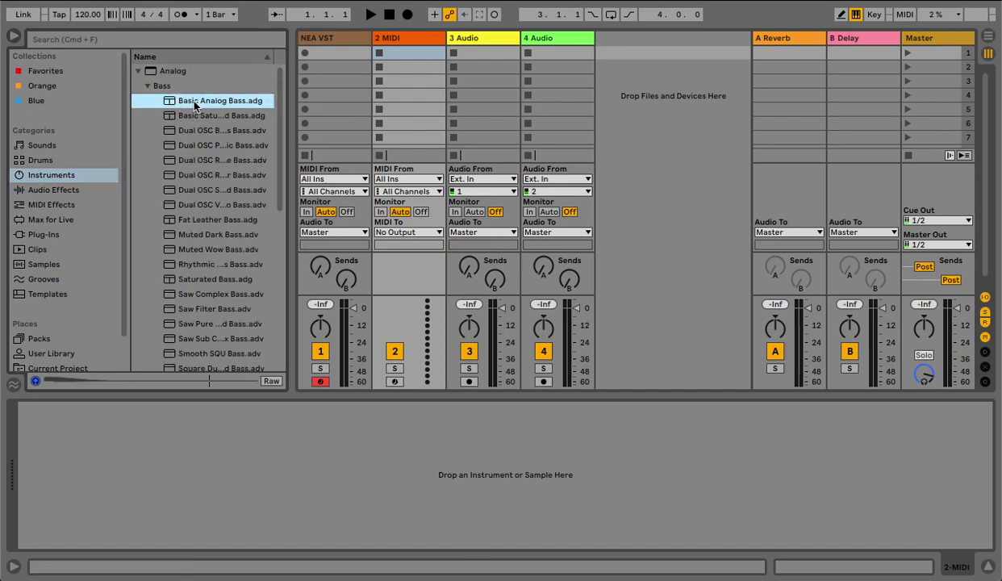
left_click_drag(367, 78, 407, 43)
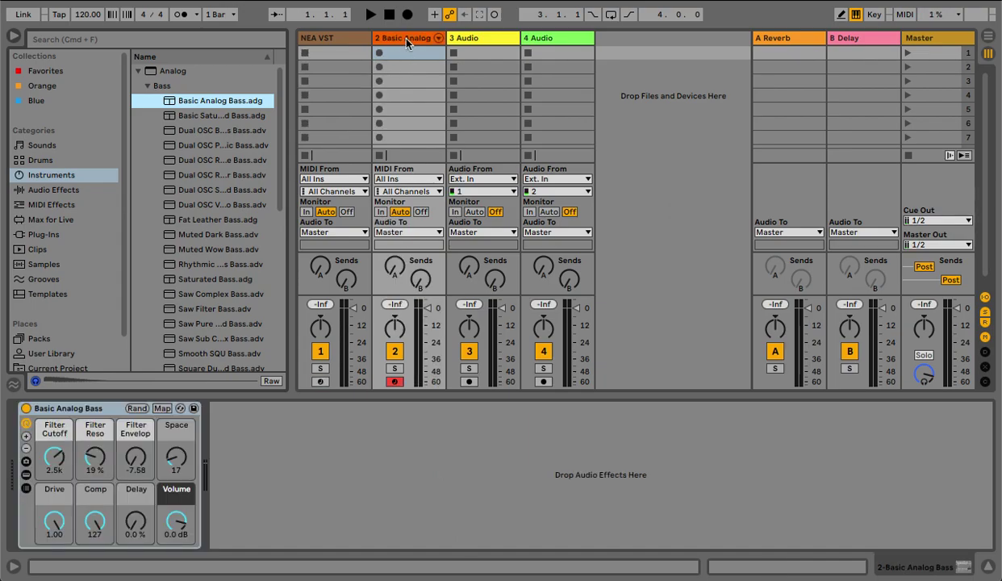
Delete both audio tracks from the set.
left_click(470, 38)
key("Delete")
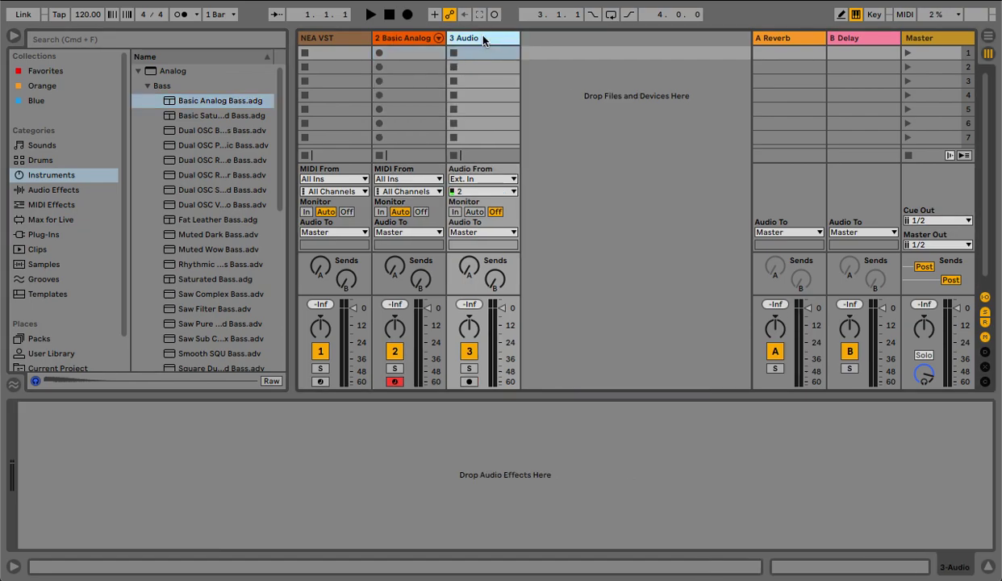
key("Delete")
Insert a new MIDI track, place it before the NEA VST track and name it chords.
right_click(482, 42)
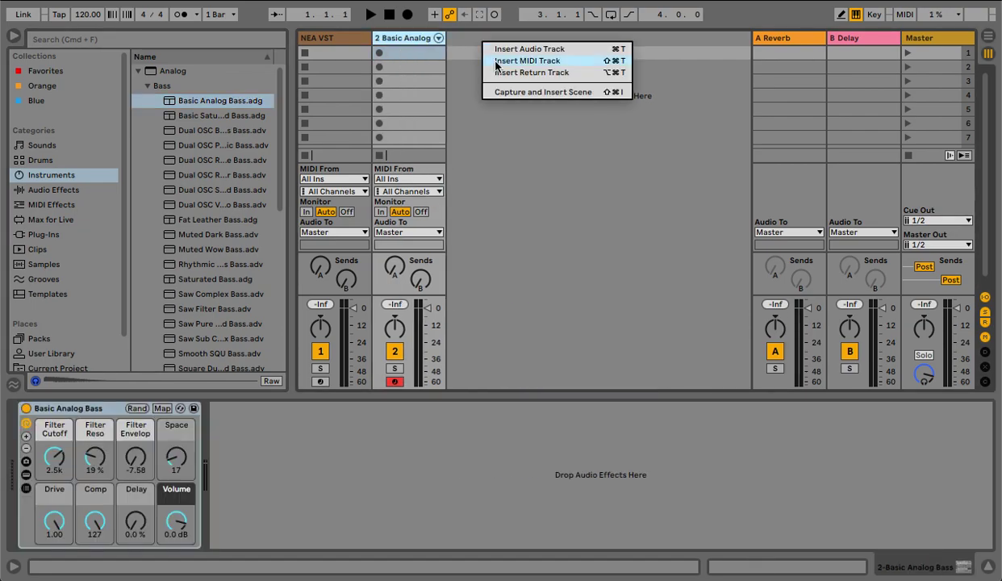
left_click(489, 61)
left_click_drag(482, 42, 302, 37)
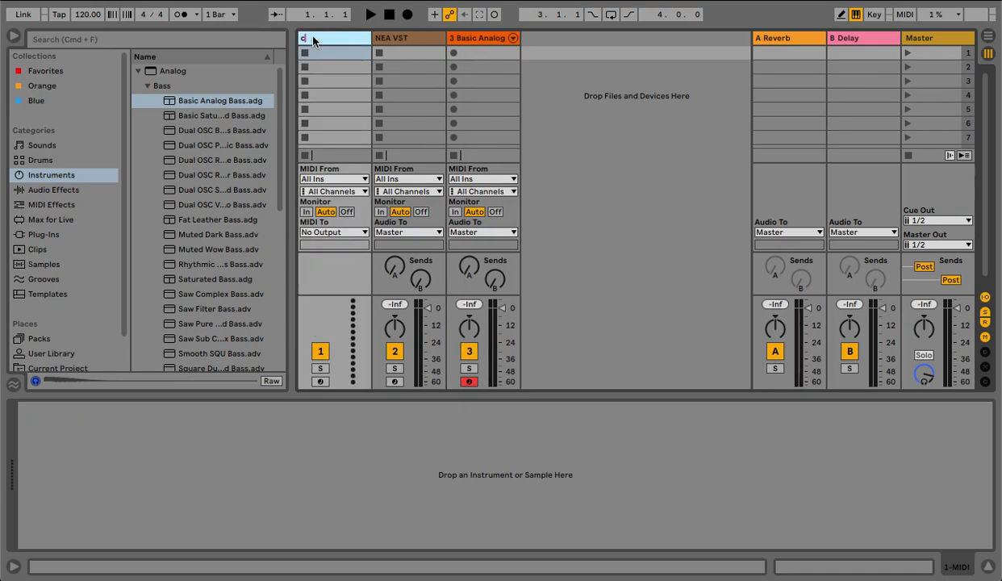
type("ords")
key("Return")
Route MIDI from NEA VST into the Basic Analog Bass track and from chords into the NEA VST track.
left_click(13, 35)
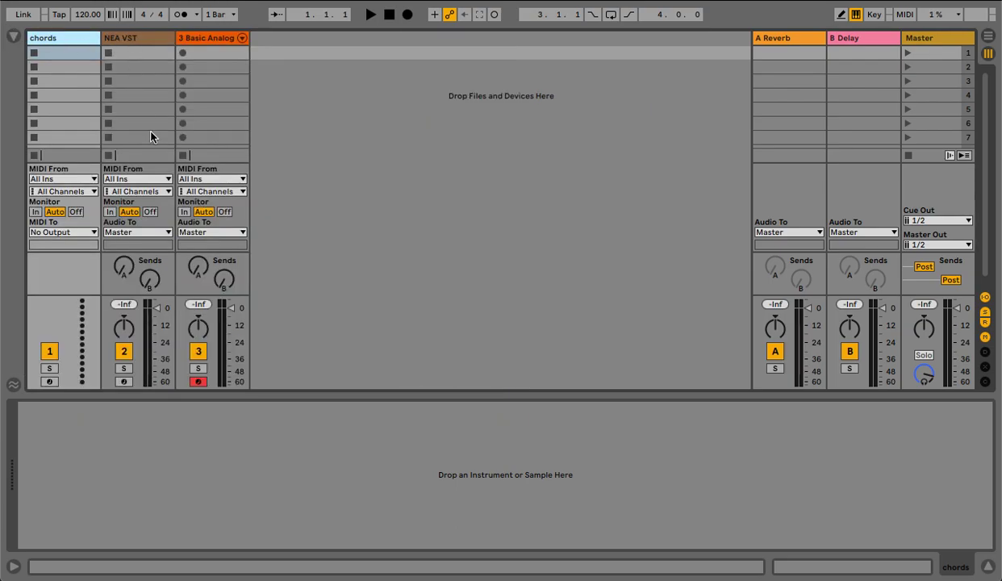
left_click(209, 180)
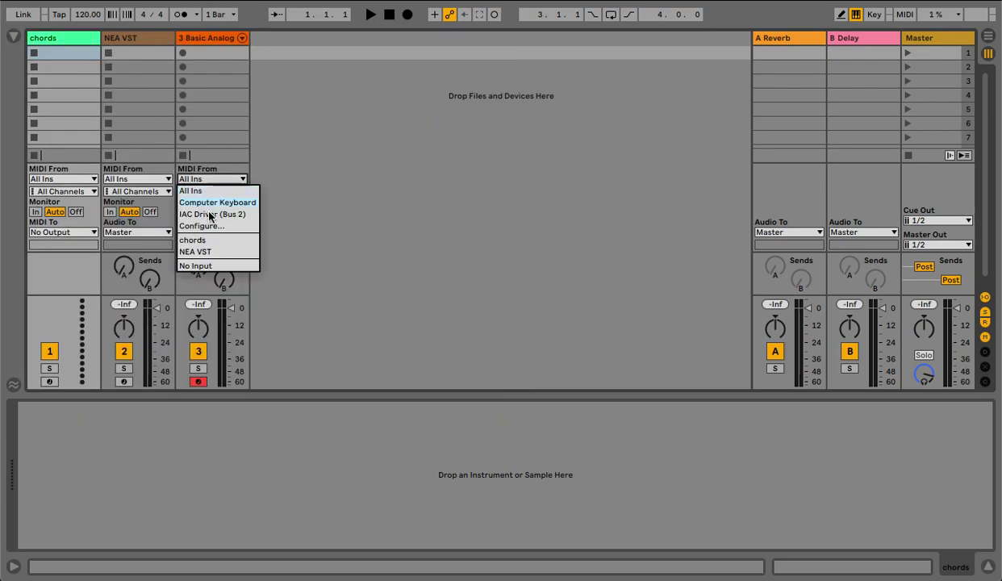
left_click(208, 251)
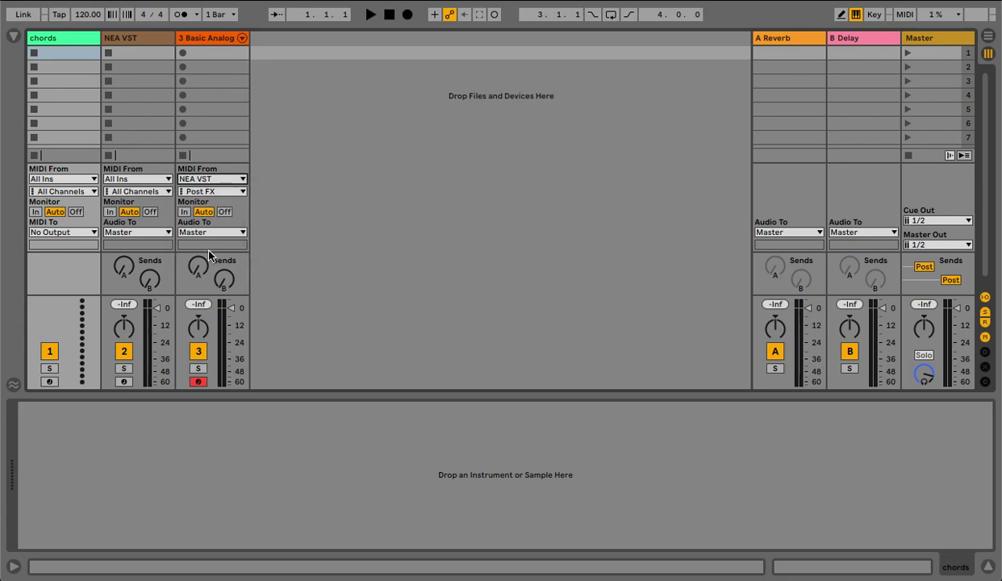
left_click(141, 179)
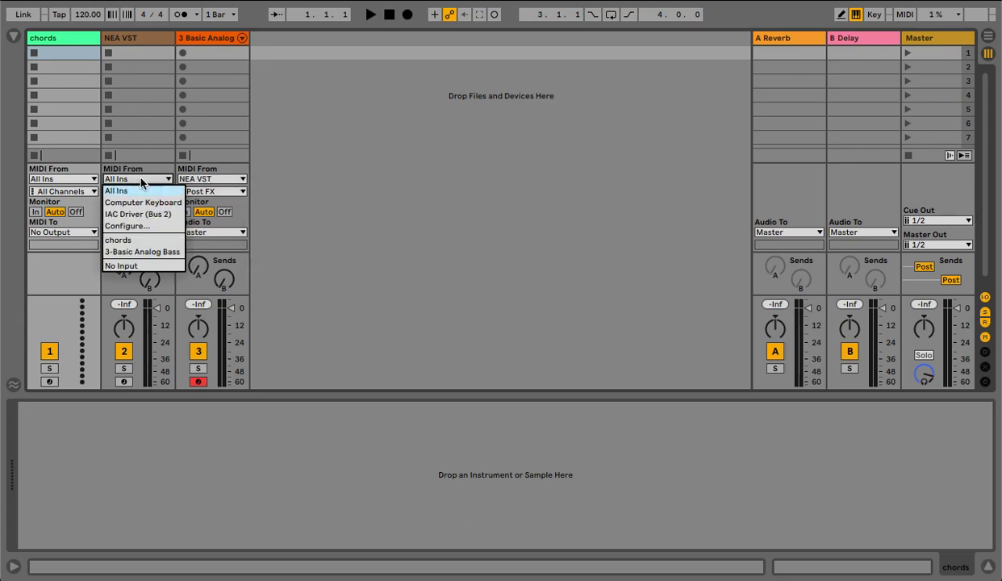
left_click(136, 240)
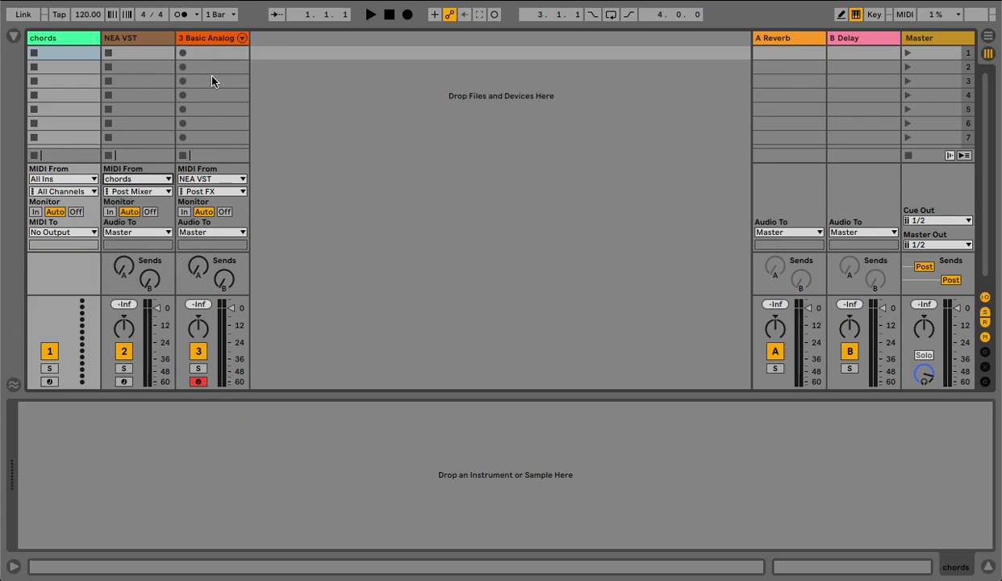
double_click(75, 52)
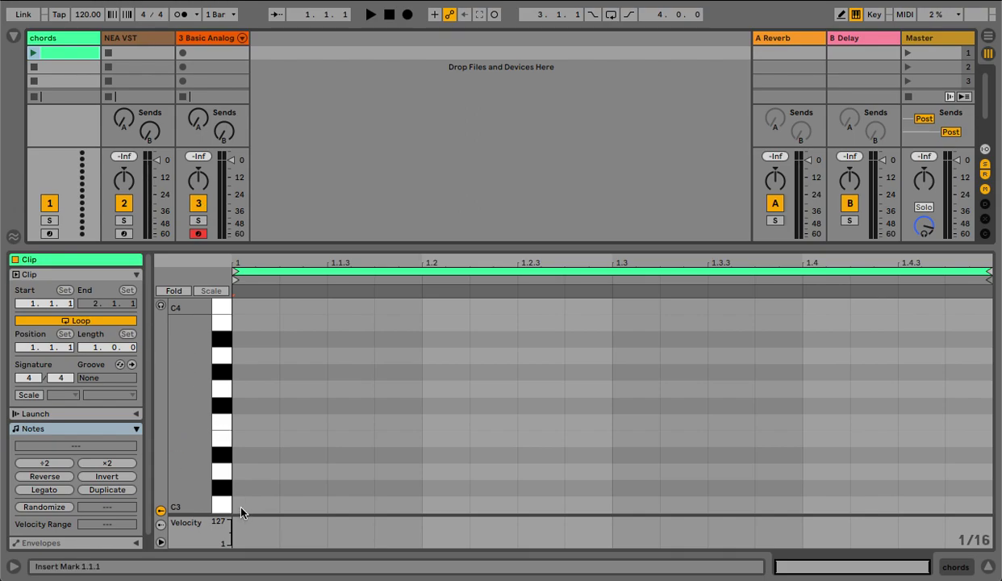
left_click(119, 38)
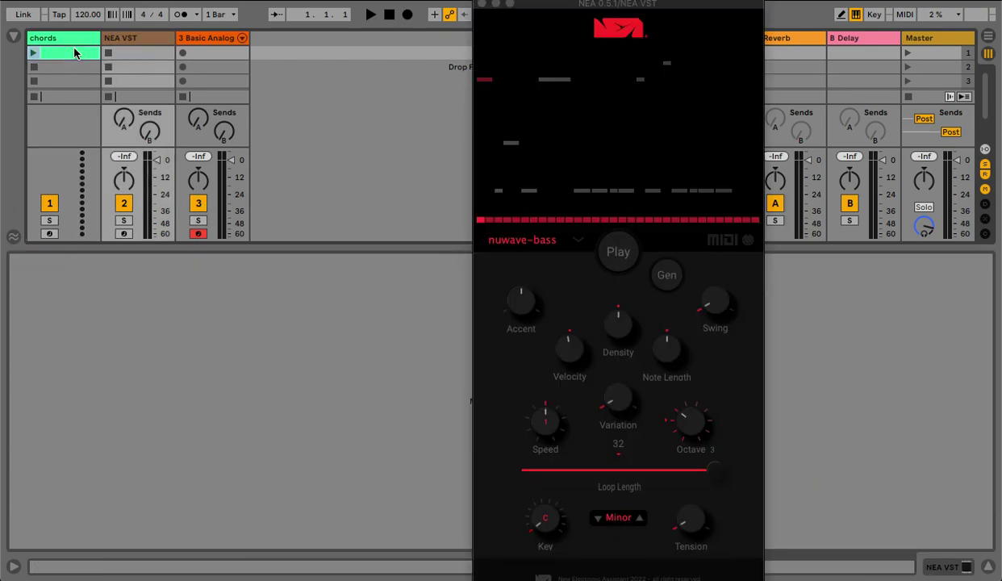
left_click(75, 53)
key("Delete")
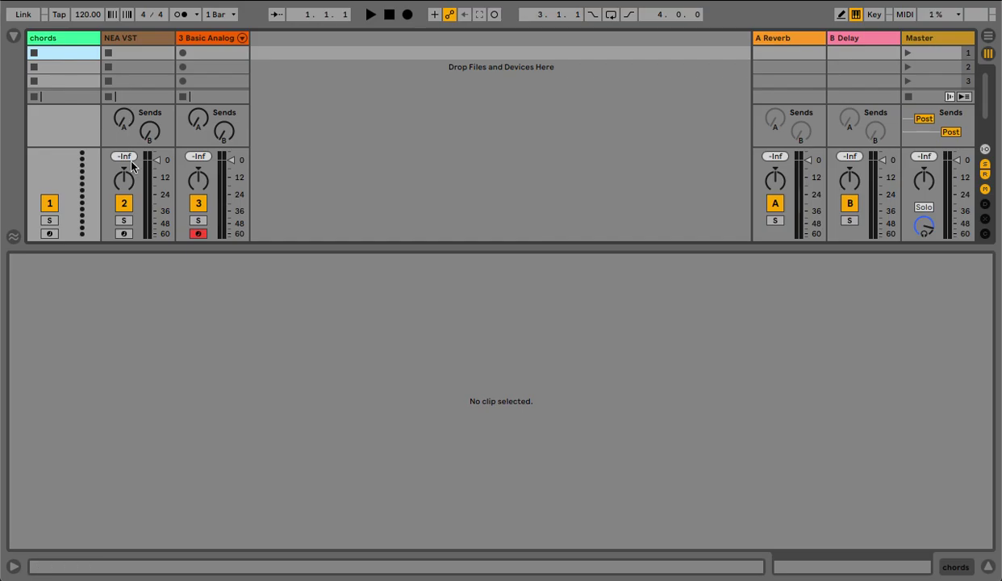
left_click(984, 148)
left_click_drag(904, 245, 910, 420)
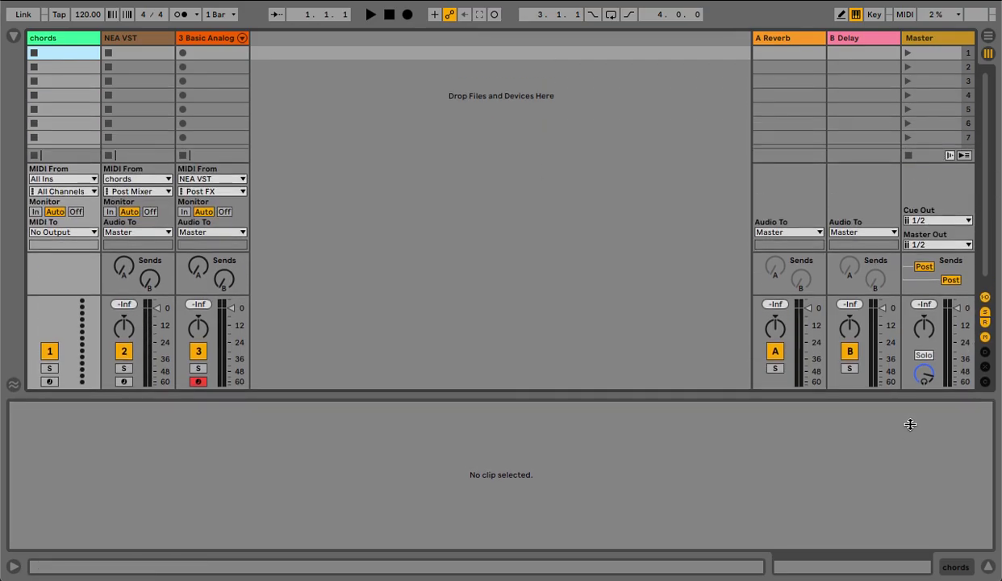
Set the Basic Analog Bass track's monitoring to In, start playback and lower the system volume.
left_click(185, 212)
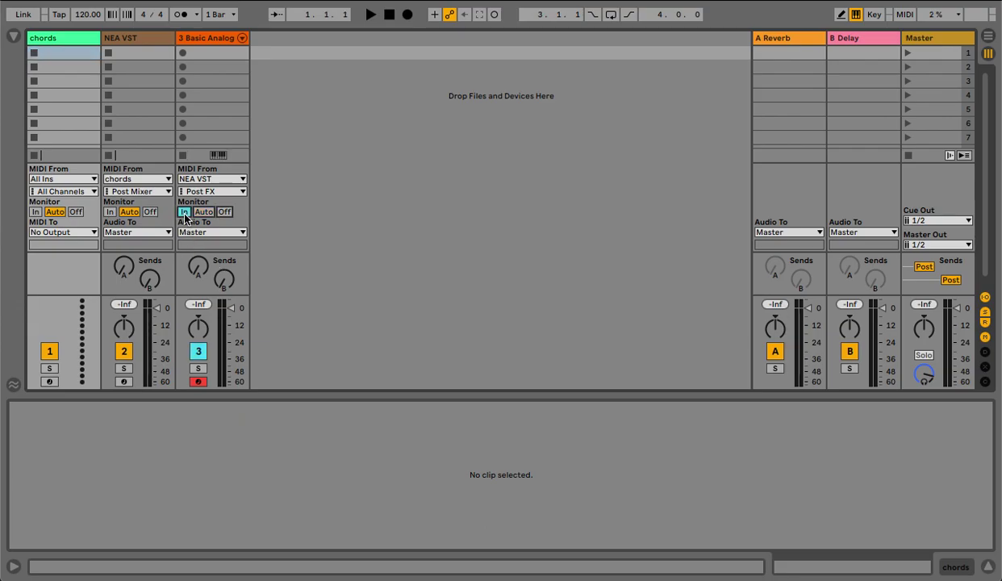
key("space")
key("XF86AudioLowerVolume")
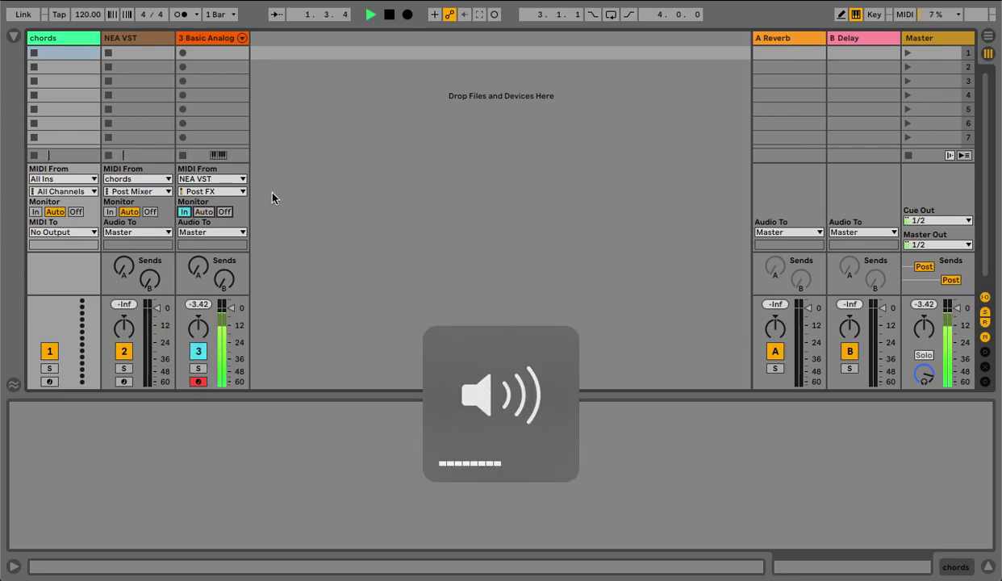
key("XF86AudioLowerVolume")
key("XF86AudioLowerVolume")
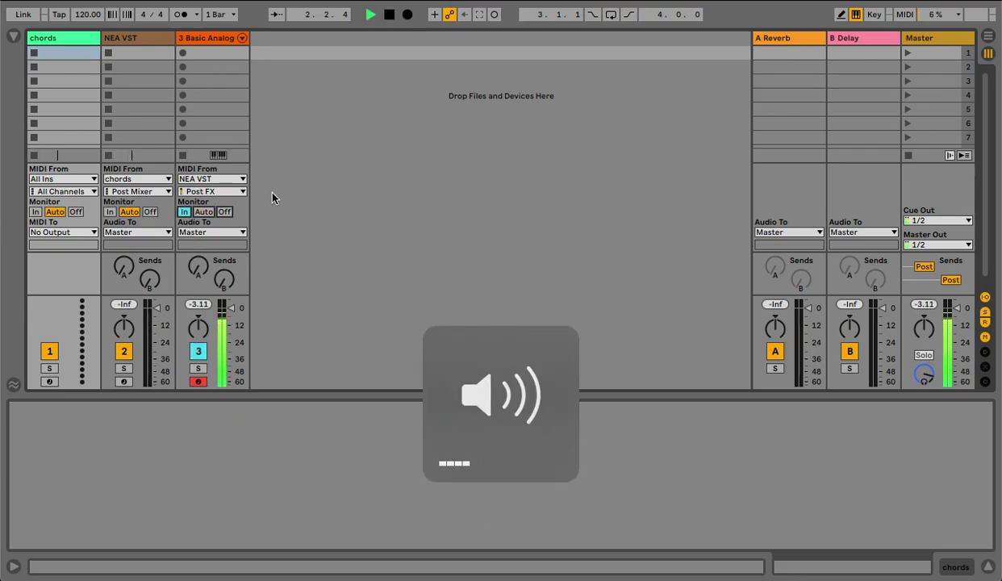
Reduce the note density of the NEA bass pattern and set its octave to 1.
left_click(129, 39)
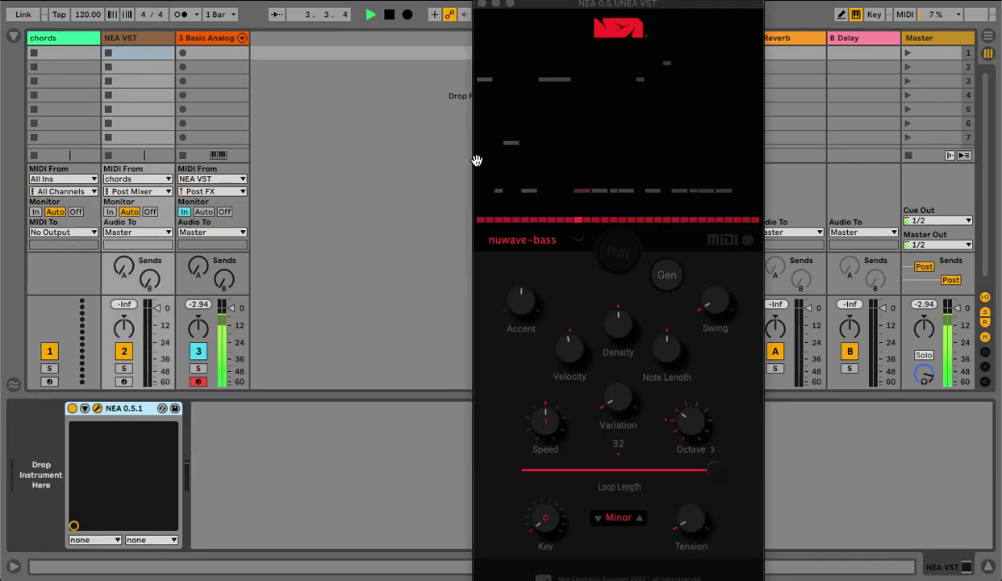
left_click_drag(620, 327, 595, 357)
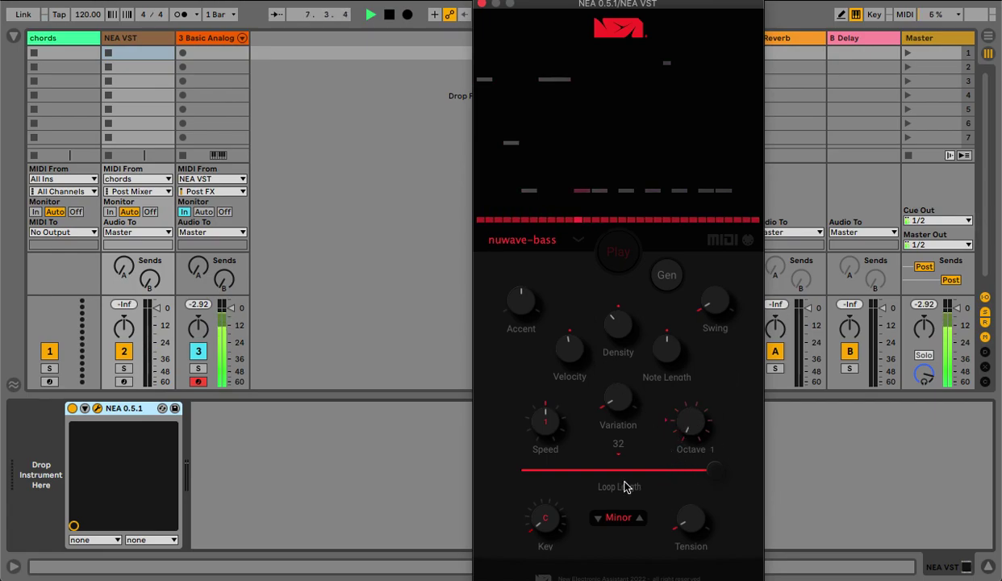
left_click(669, 422)
left_click_drag(653, 435, 631, 443)
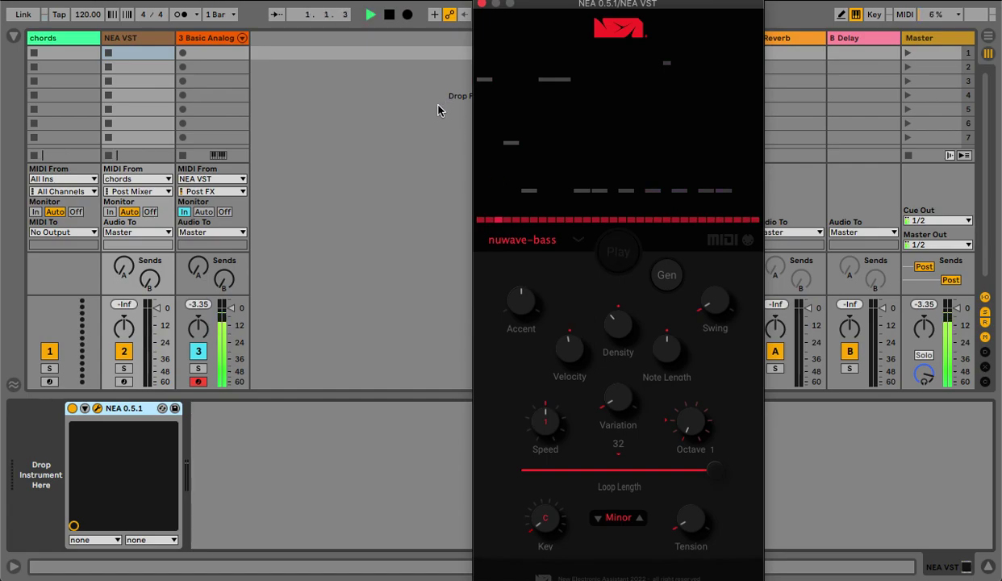
left_click_drag(612, 308, 588, 354)
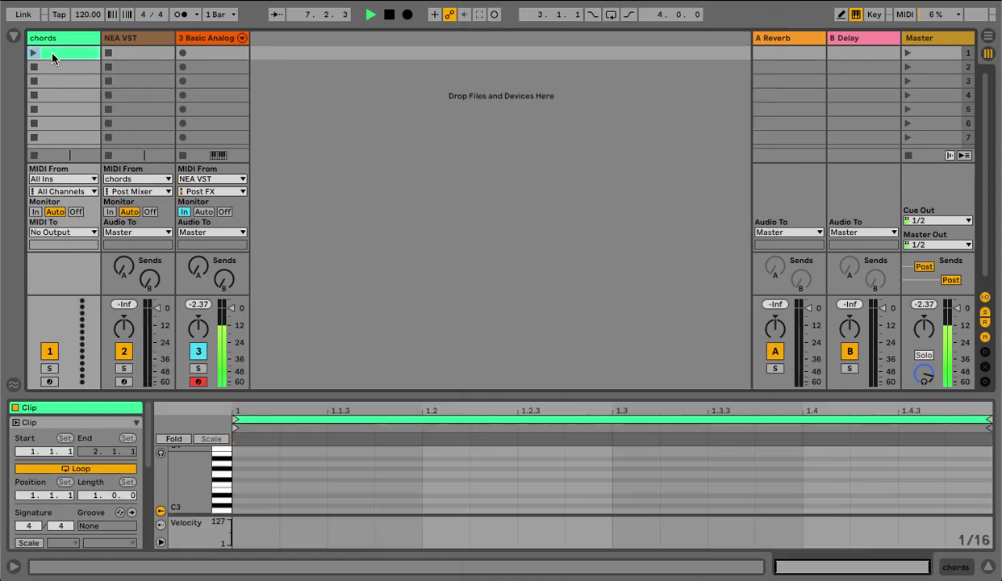
Create a clip in the chords track's first slot, enlarge its note editor and name the clip Am.
double_click(47, 53)
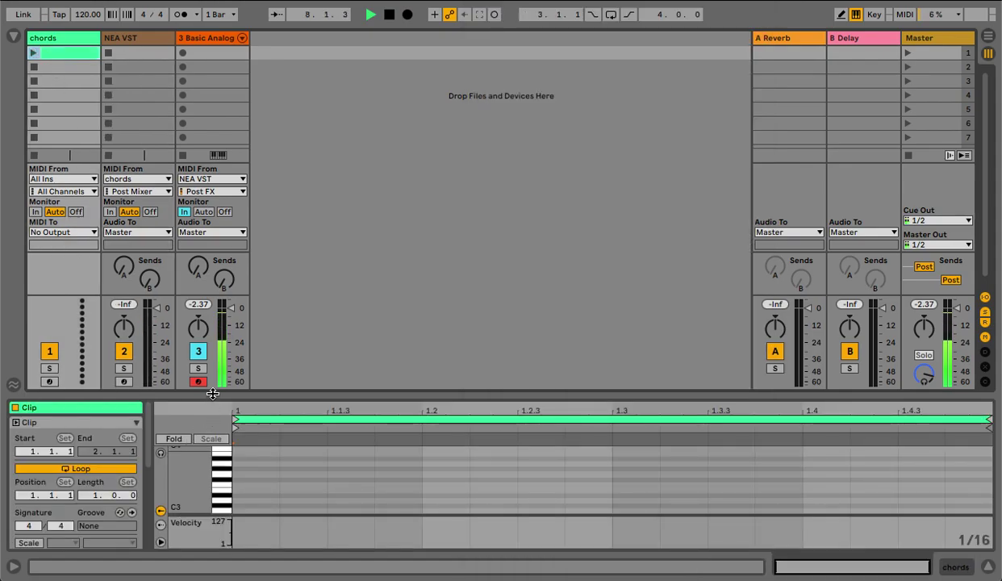
left_click_drag(211, 394, 209, 195)
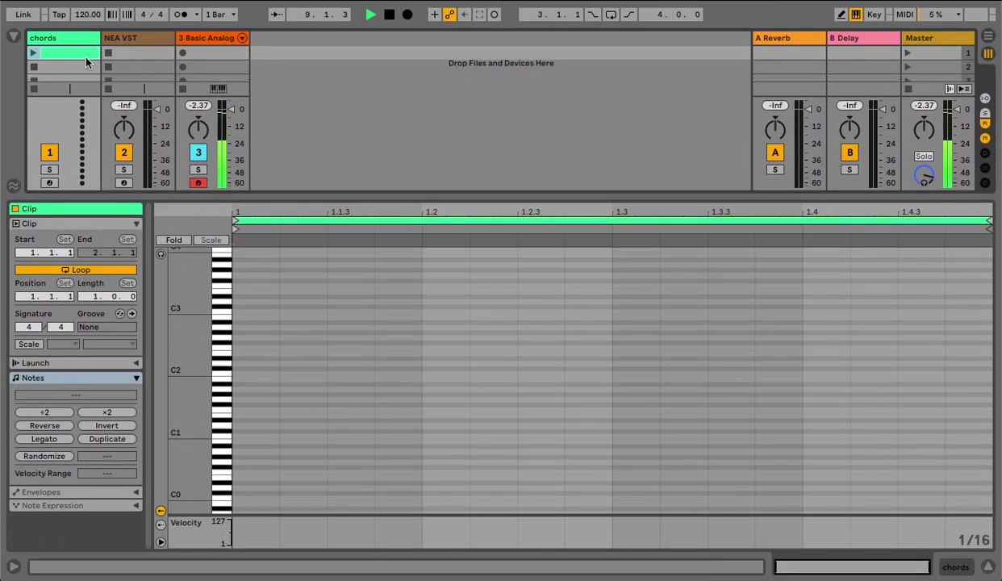
key("super+r")
type("Am")
key("Return")
Stop playback and add the notes A2, C3 and E3 at the start of the Am clip.
key("space")
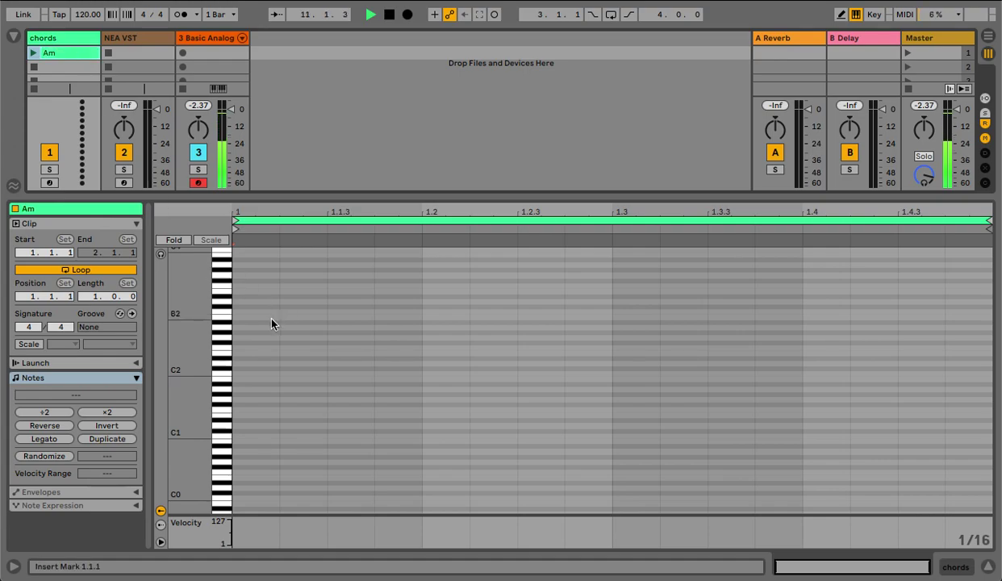
double_click(240, 328)
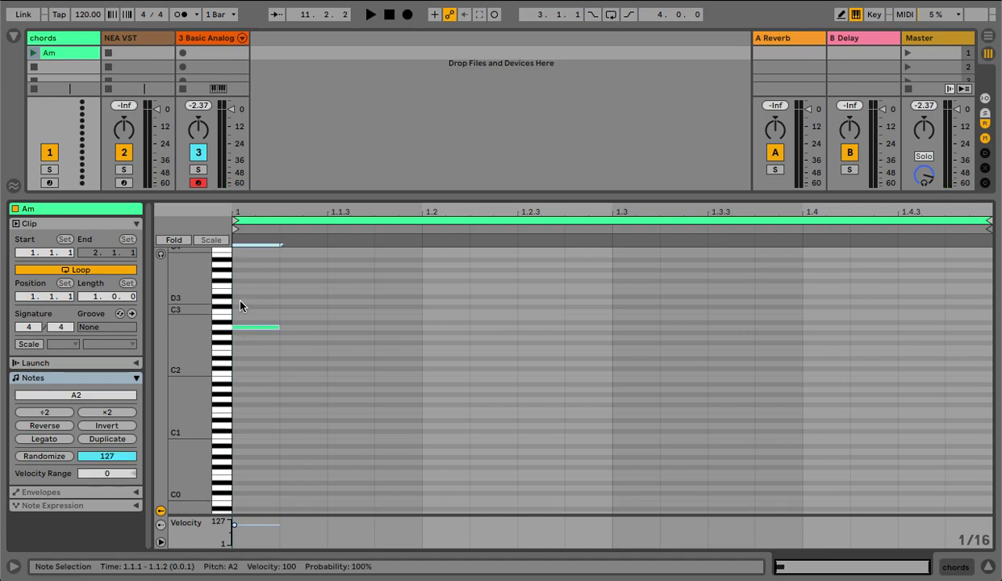
double_click(238, 311)
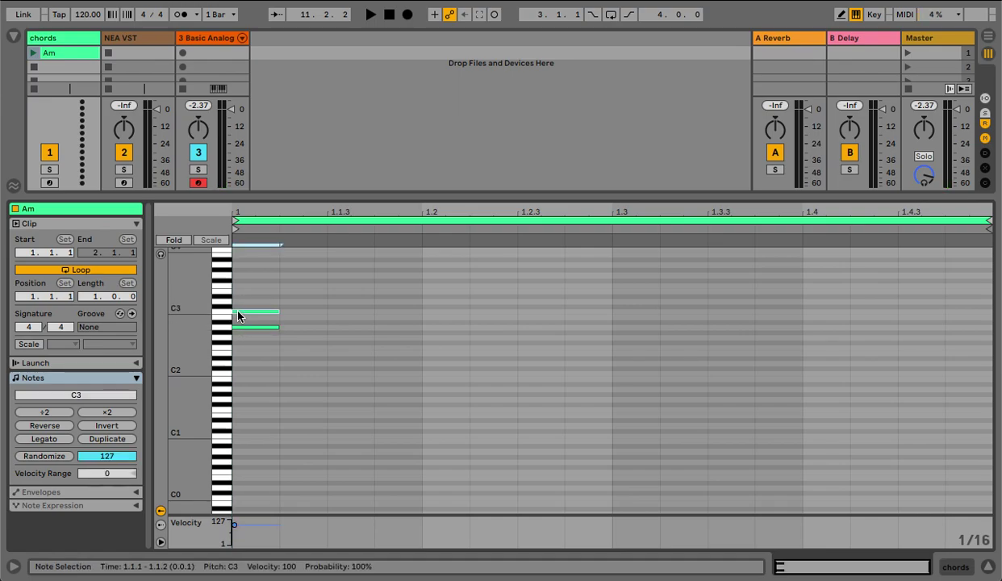
double_click(240, 291)
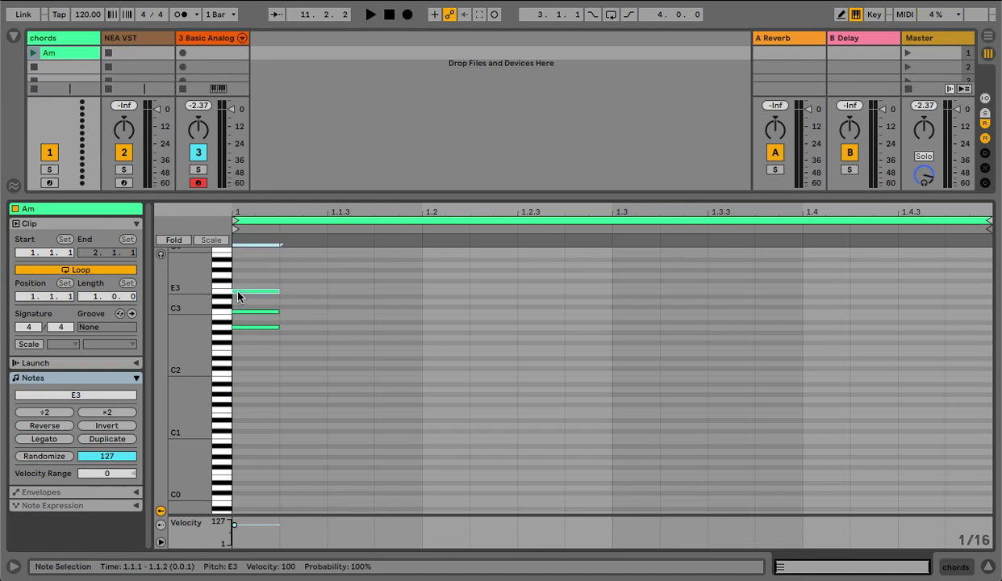
Select all three notes of the chord and lengthen them to end at beat 1.4.
left_click(271, 286)
left_click_drag(269, 281, 602, 285)
left_click_drag(601, 326, 804, 329)
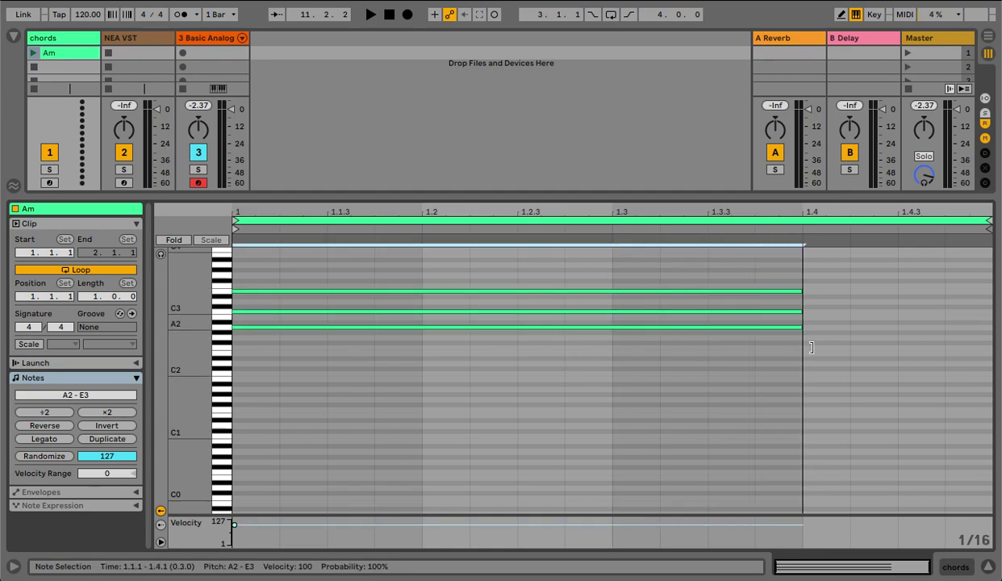
Duplicate the chord, transpose the copy up to D3 - A3 and shorten it to end at bar 2.
key("ctrl+d")
key("Up")
key("Up")
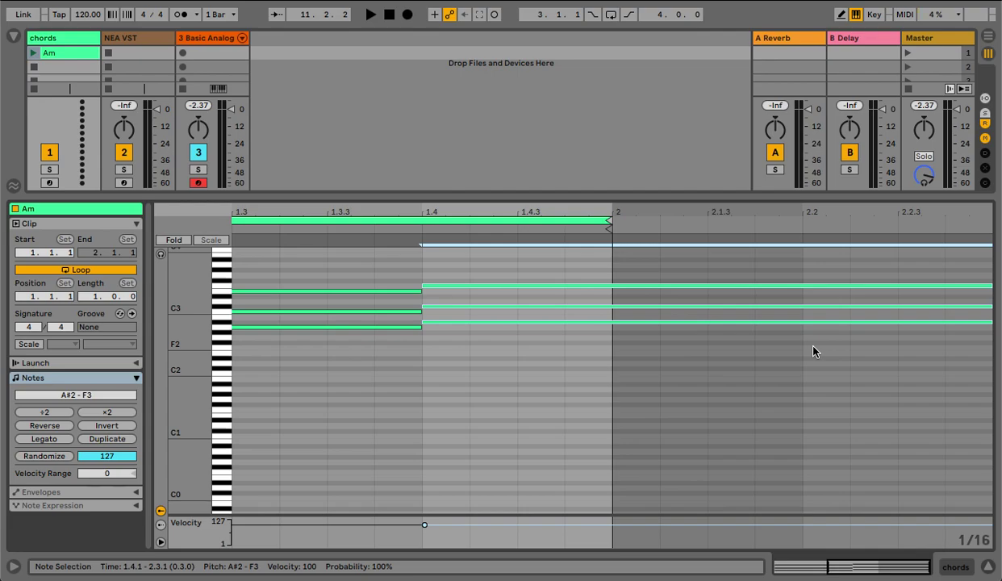
key("Up")
key("Up")
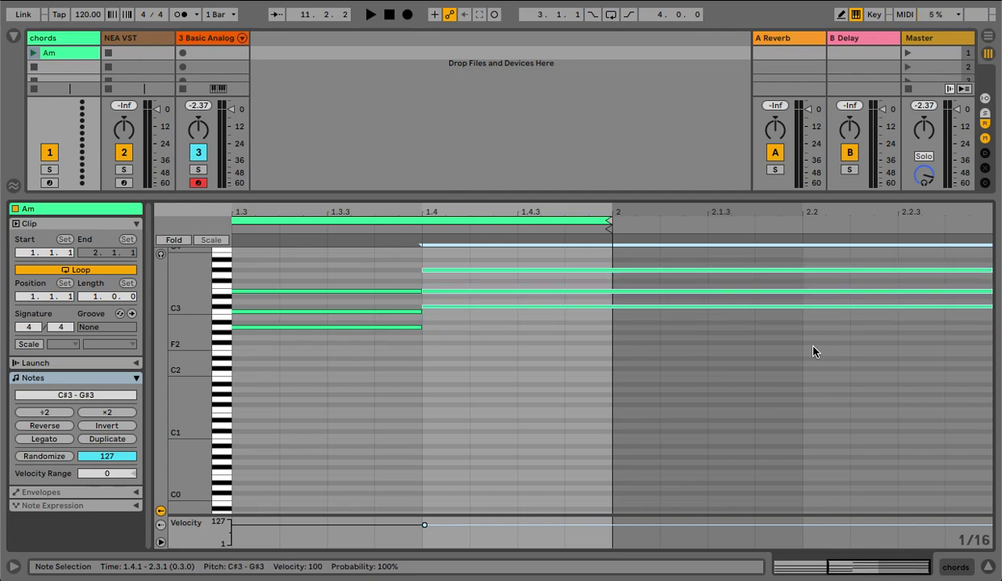
key("Up")
left_click_drag(960, 265, 600, 267)
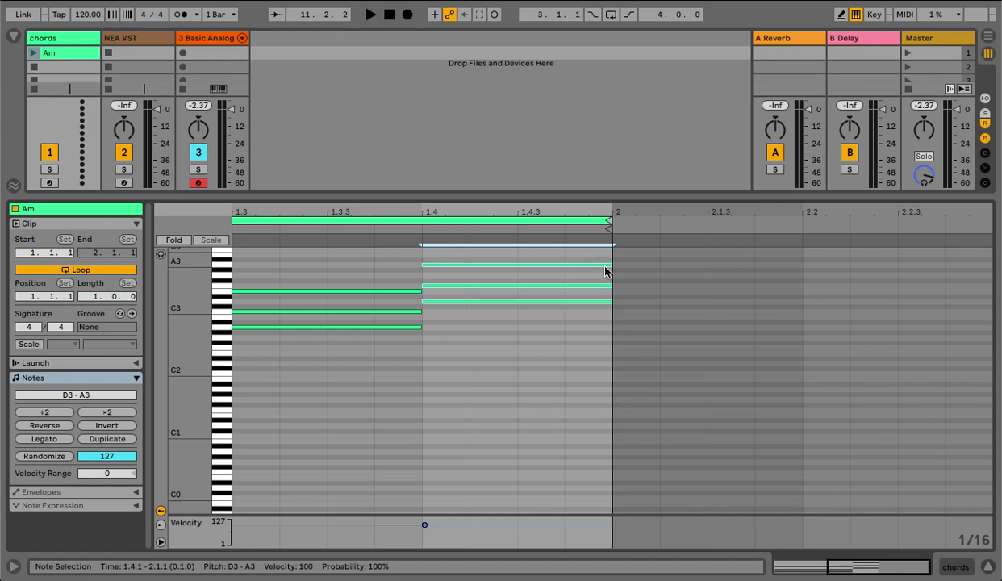
Rename the clip in the chords track to Am - Dm.
left_click(56, 52)
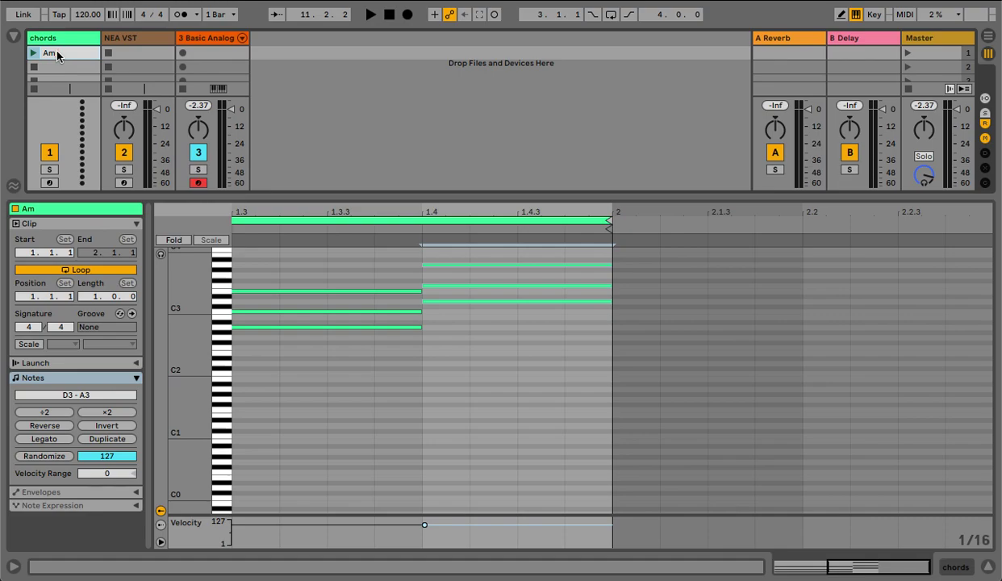
type("- Dm")
key("Return")
Launch the Am - Dm clip and set the NEA VST track's monitoring to In.
left_click(33, 53)
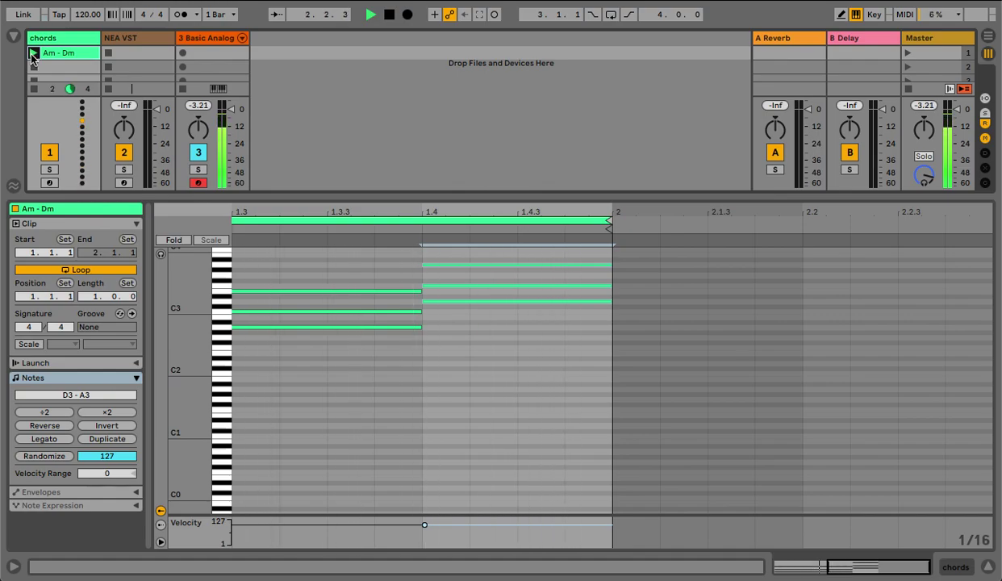
left_click(132, 36)
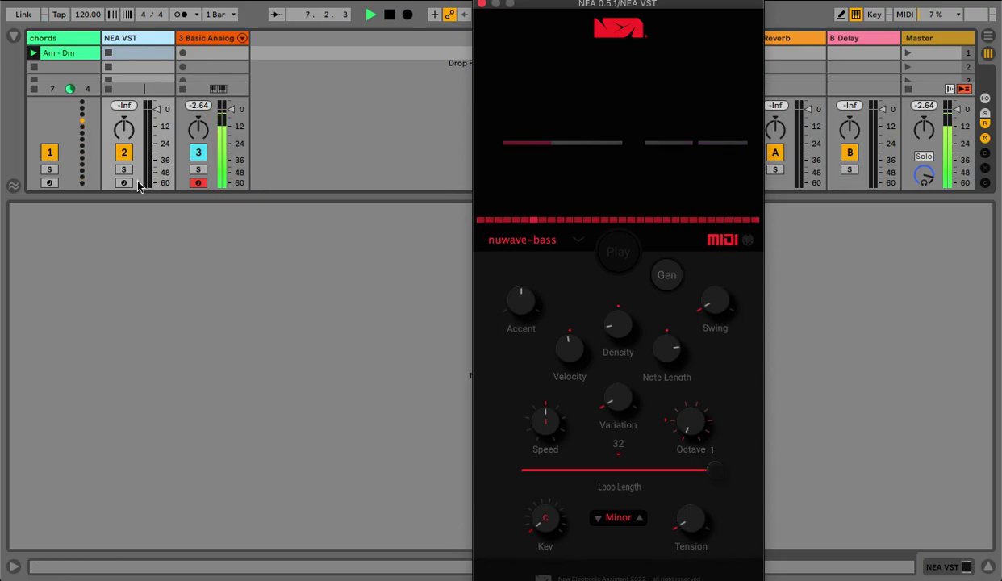
left_click_drag(135, 198, 121, 418)
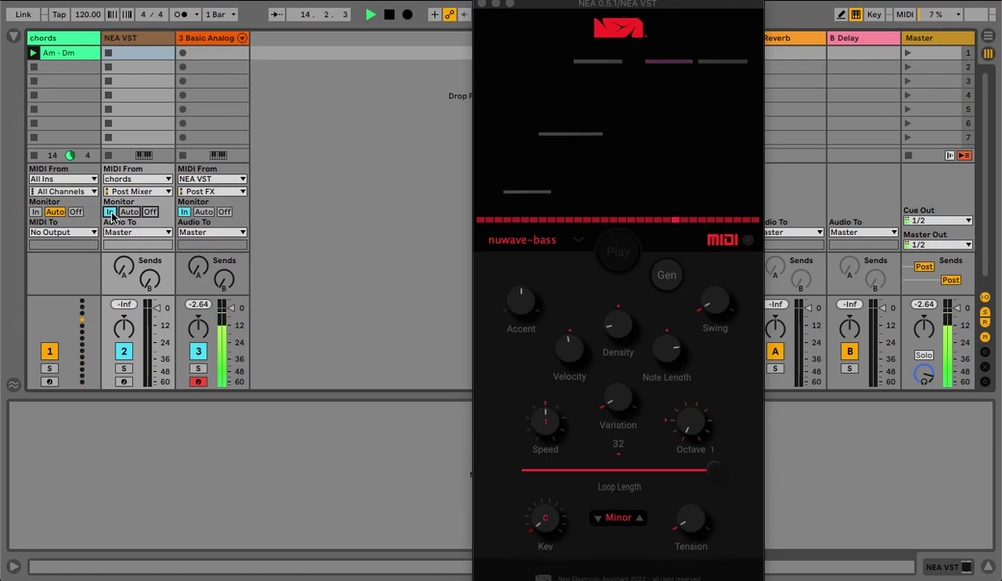
Select all notes in the Am - Dm clip and set its loop length to 2.0.0.
left_click(54, 55)
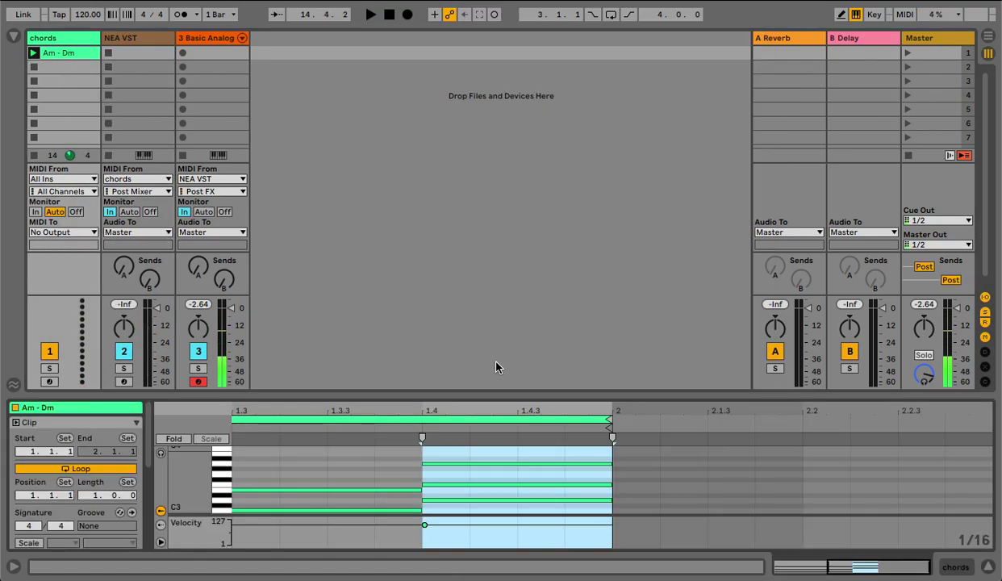
left_click_drag(364, 410, 578, 393)
left_click(394, 464)
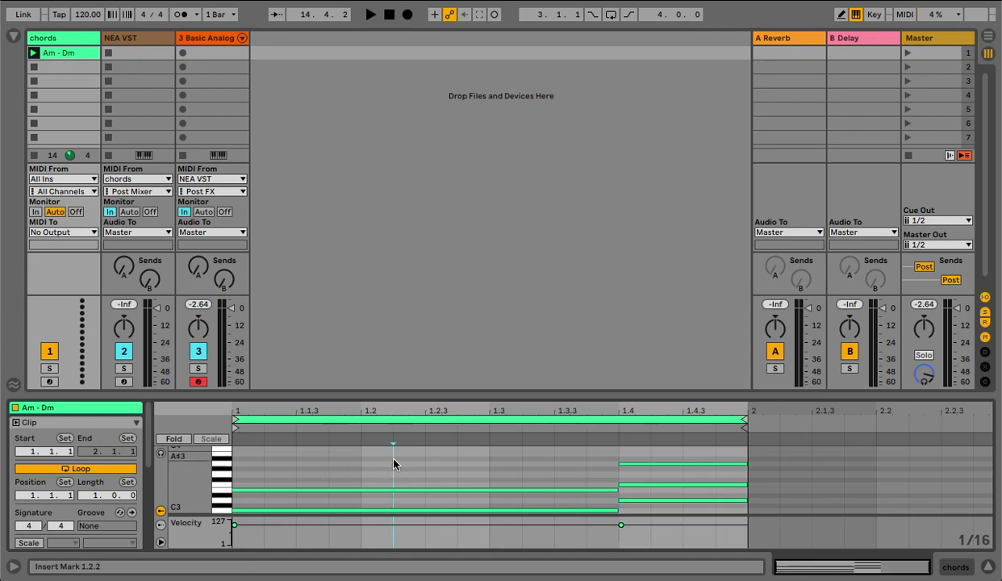
key("super+a")
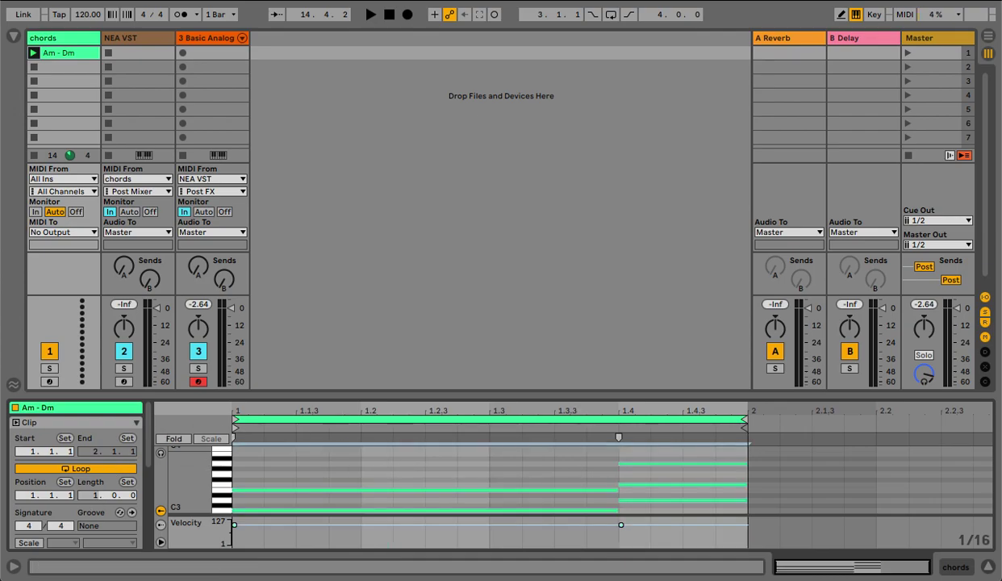
left_click_drag(93, 497, 93, 488)
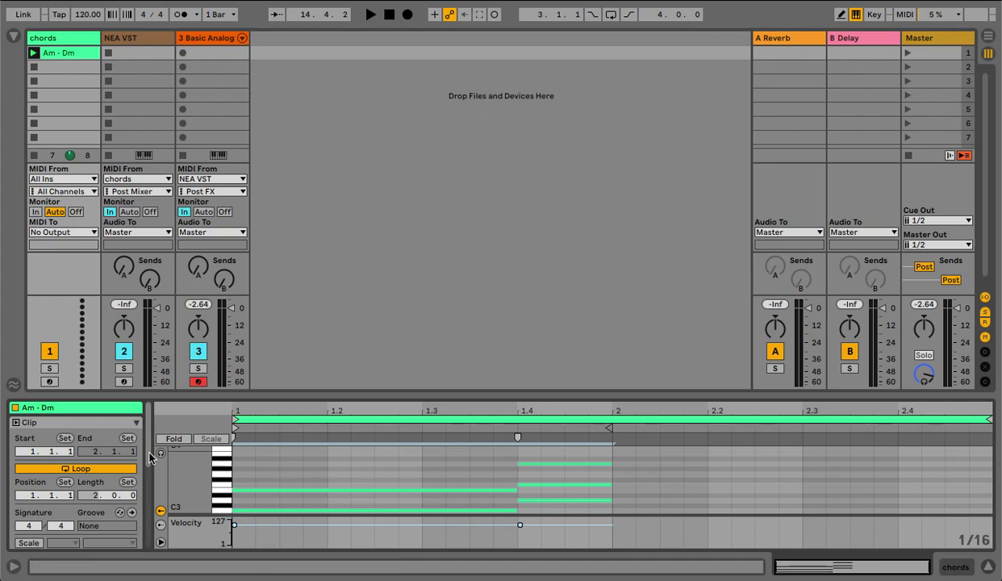
Double the duration of all selected notes and play the clip with the NEA plug-in window showing.
left_click(135, 425)
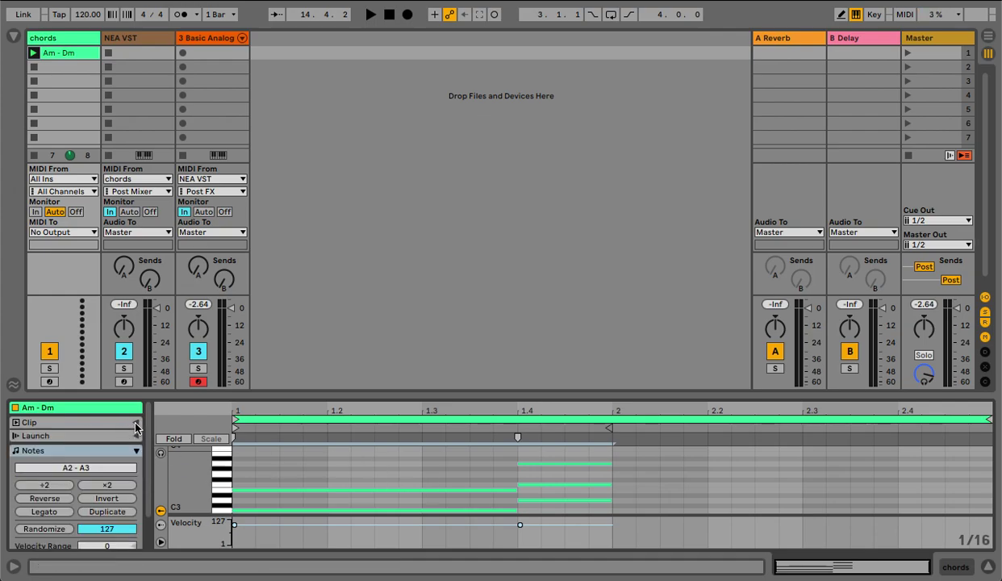
left_click(103, 486)
key("space")
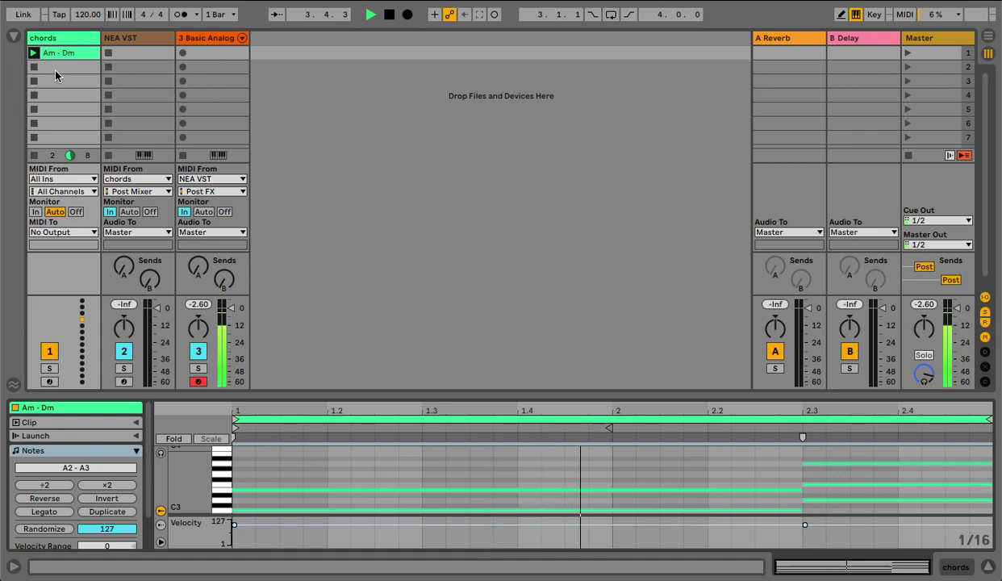
left_click(134, 39)
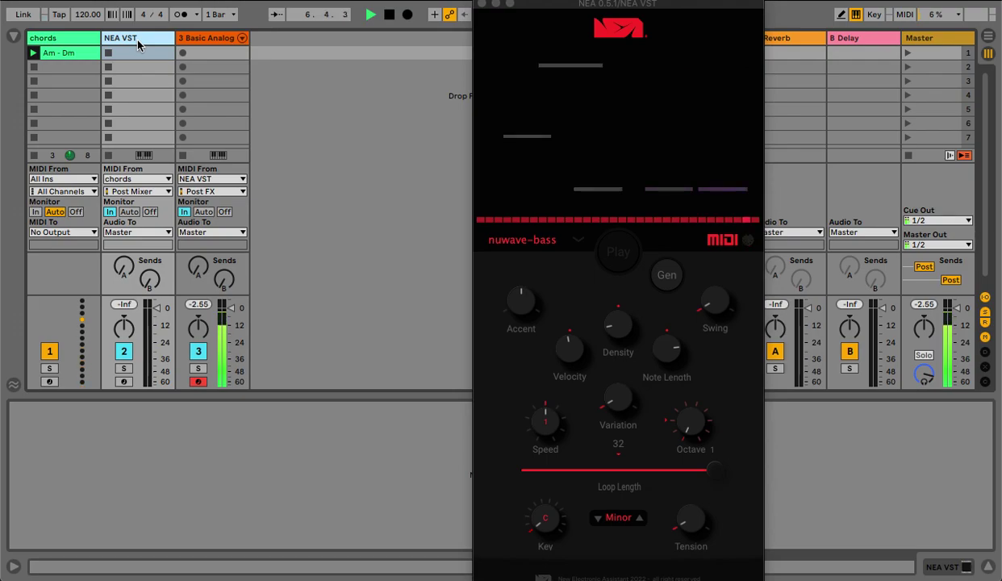
Show the Drums category in the browser and move the NEA plug-in window clear of the tracks.
left_click(15, 37)
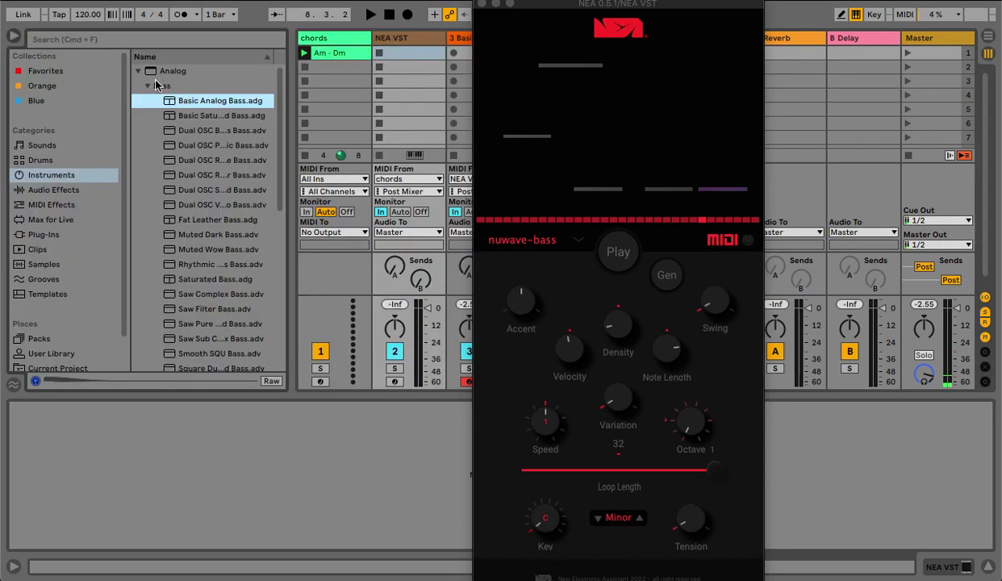
left_click(39, 160)
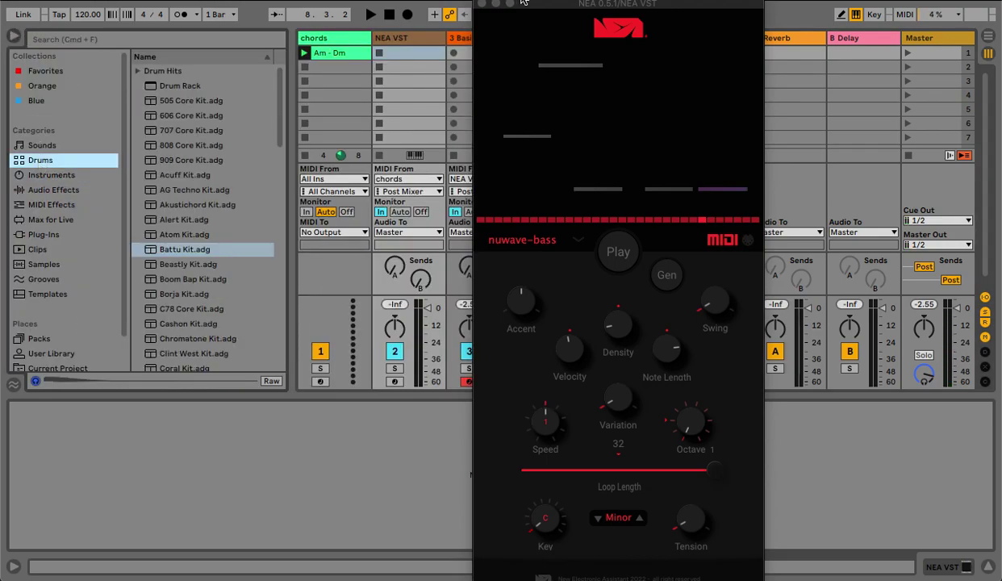
left_click_drag(533, 8, 715, 62)
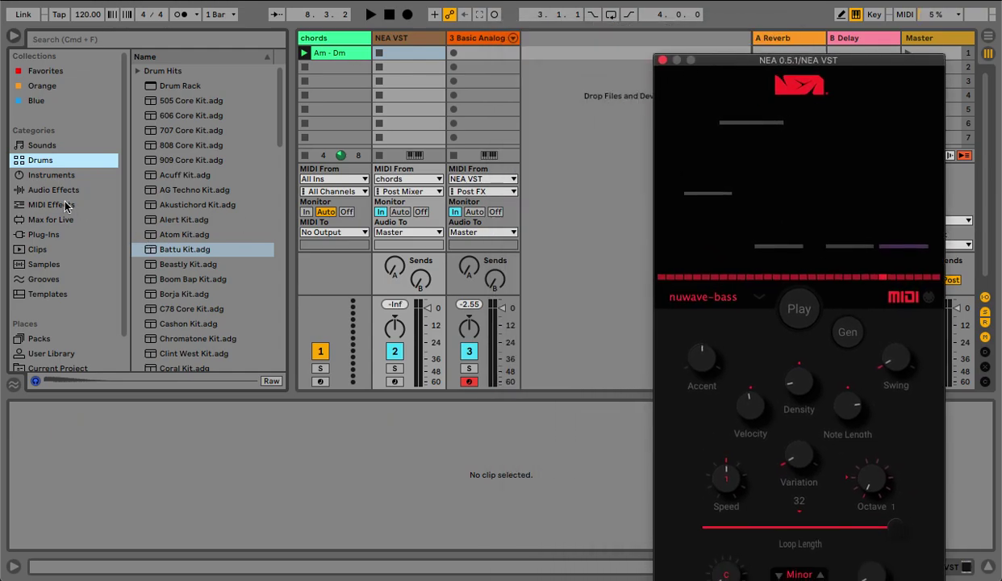
Preview the 505 Core Kit and the Yakiman Kit in the drum kit list.
left_click(42, 166)
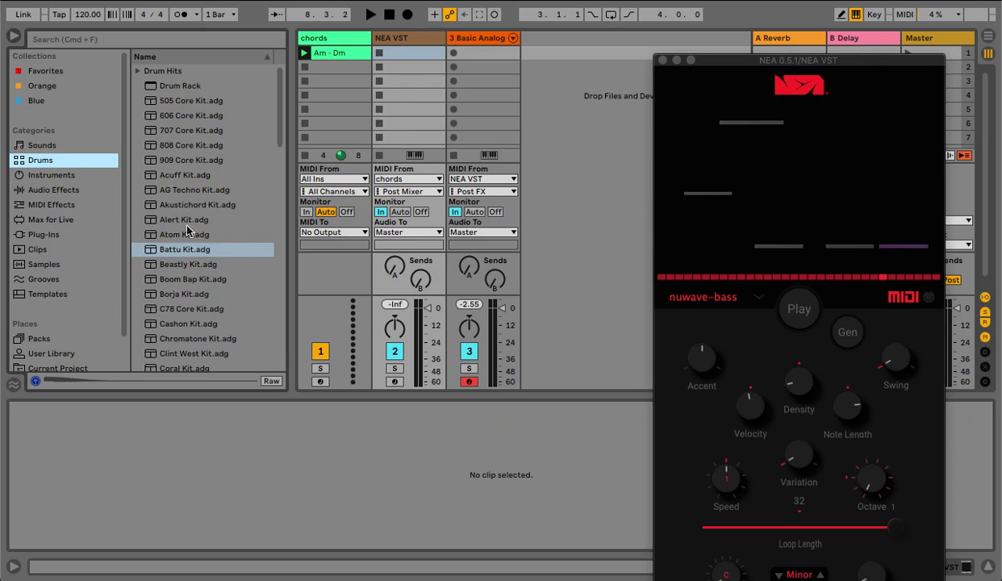
left_click(170, 103)
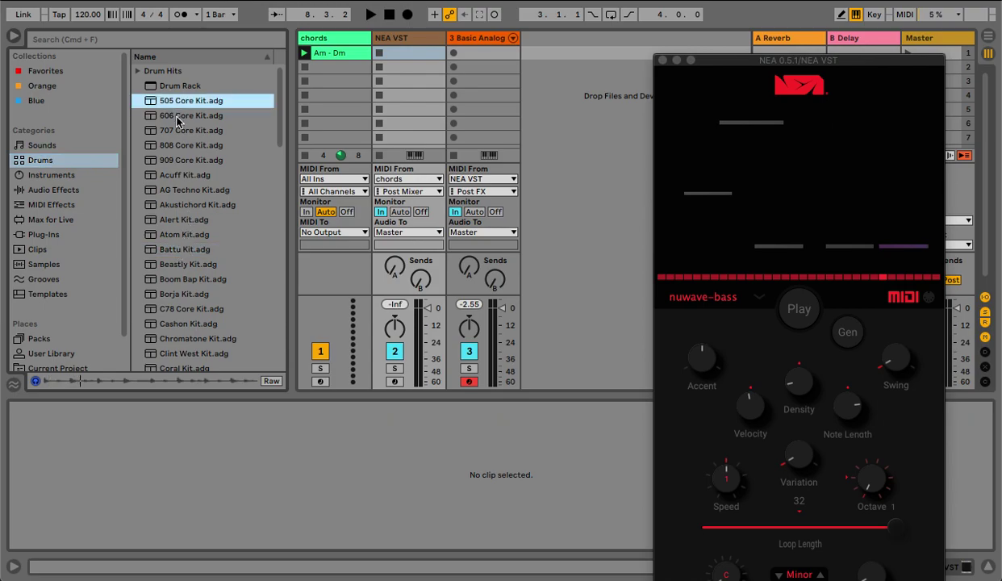
scroll(189, 206, "down", 15)
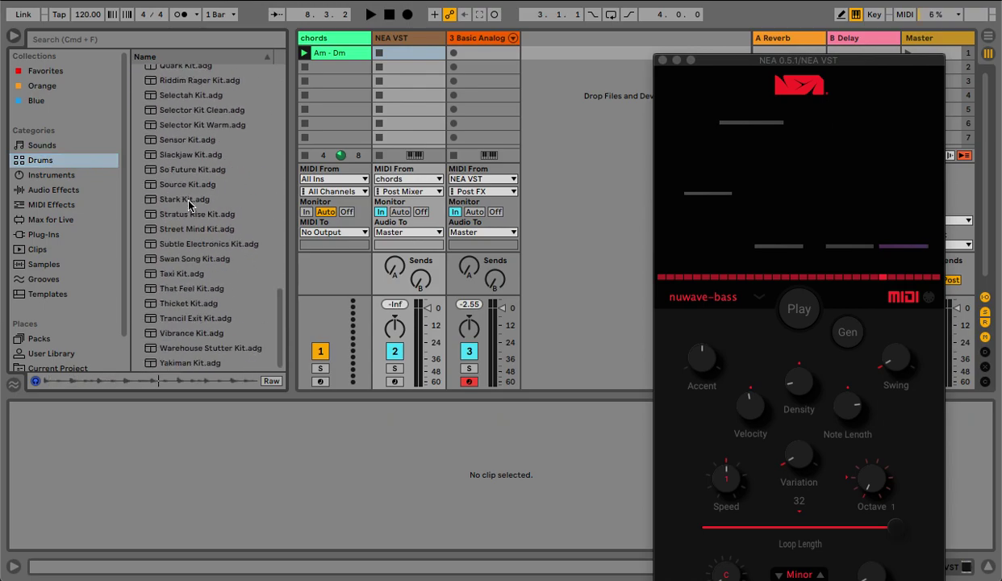
left_click(188, 364)
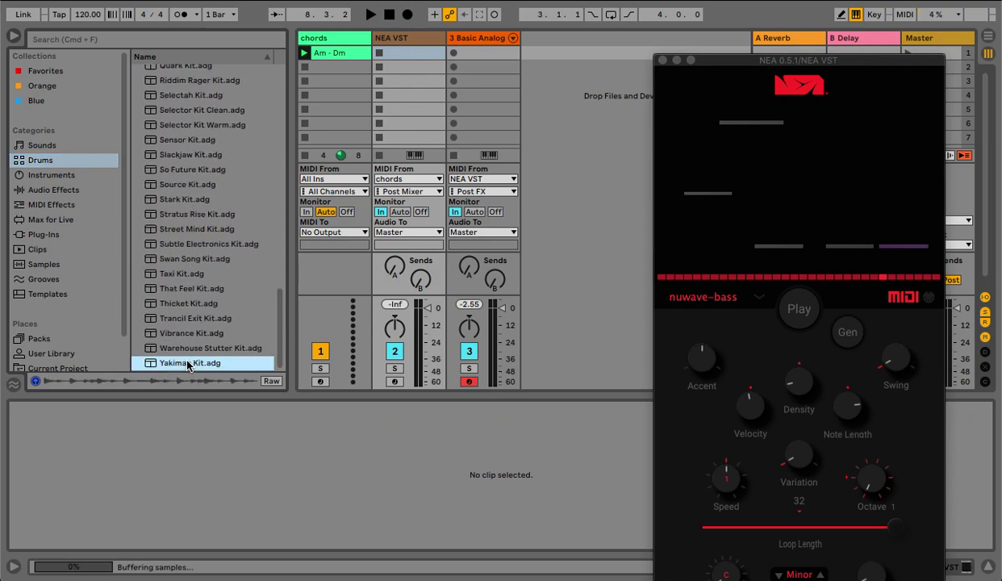
Load the Street Mind Kit onto a new MIDI track after the Basic Analog Bass track.
left_click(183, 215)
key("Down")
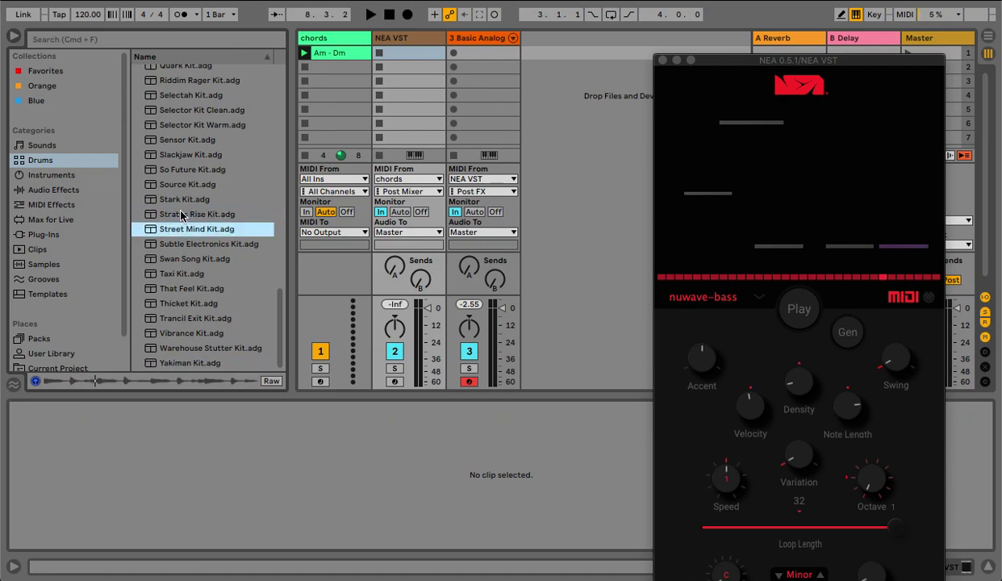
left_click_drag(530, 47, 542, 47)
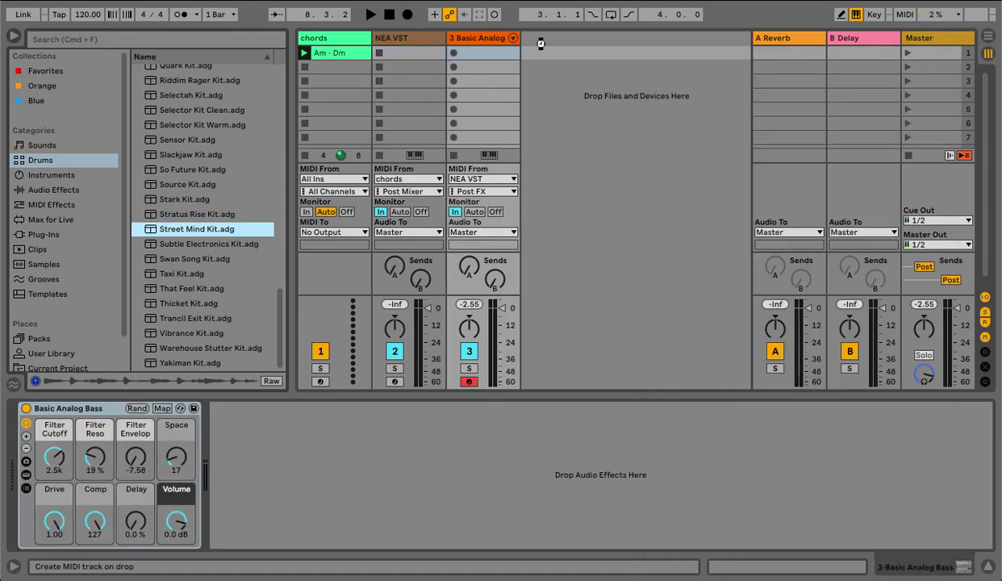
left_click_drag(541, 44, 540, 44)
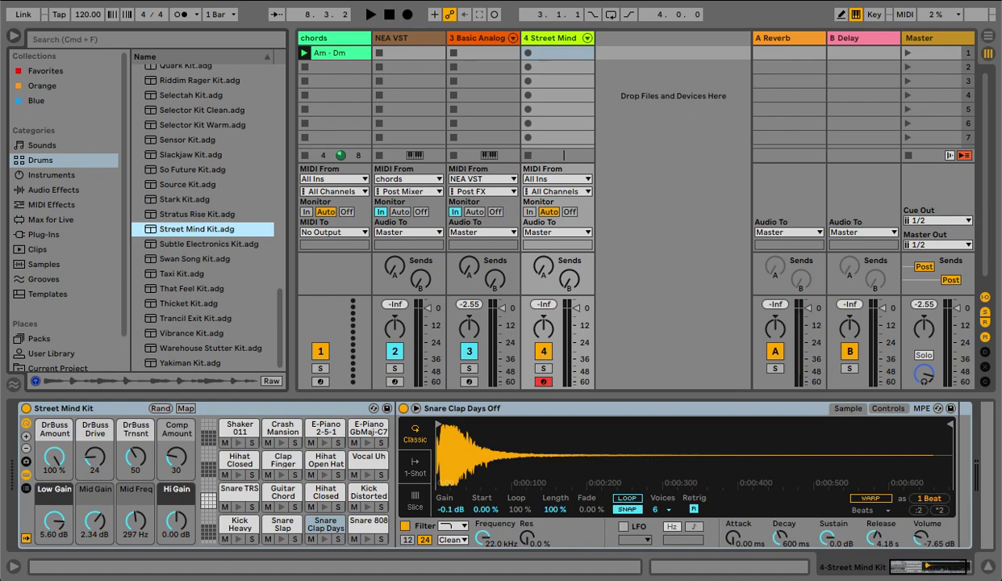
left_click(725, 0)
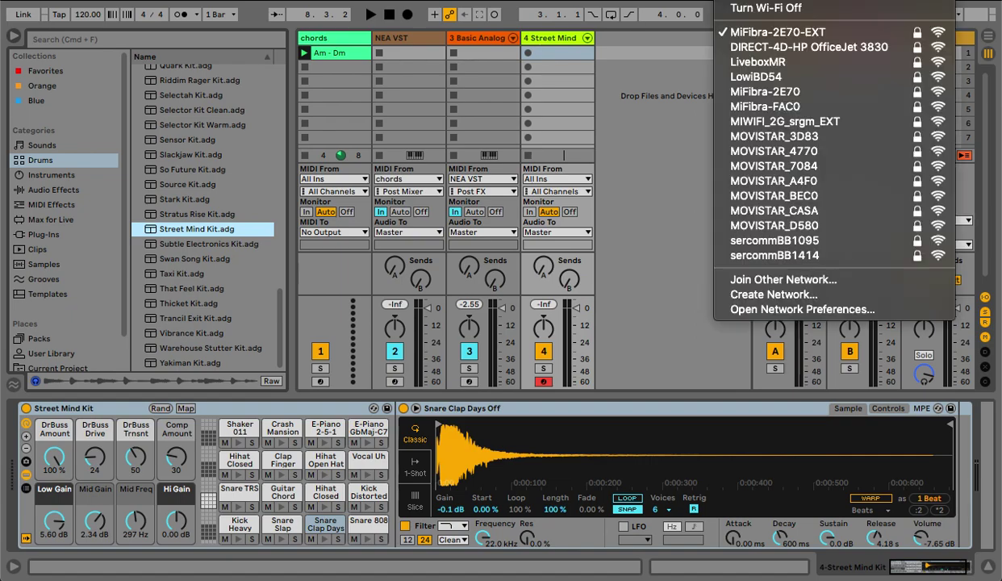
left_click(731, 6)
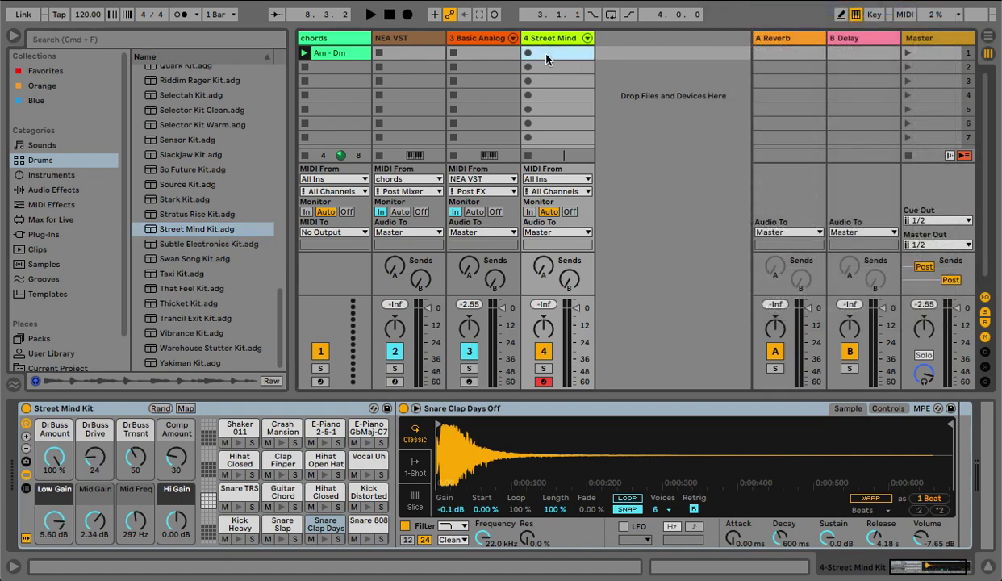
Create a clip in the Street Mind track's first slot with Kick Heavy on beat 1 and Snare Slap Hoosier on beat 1.2.
double_click(556, 56)
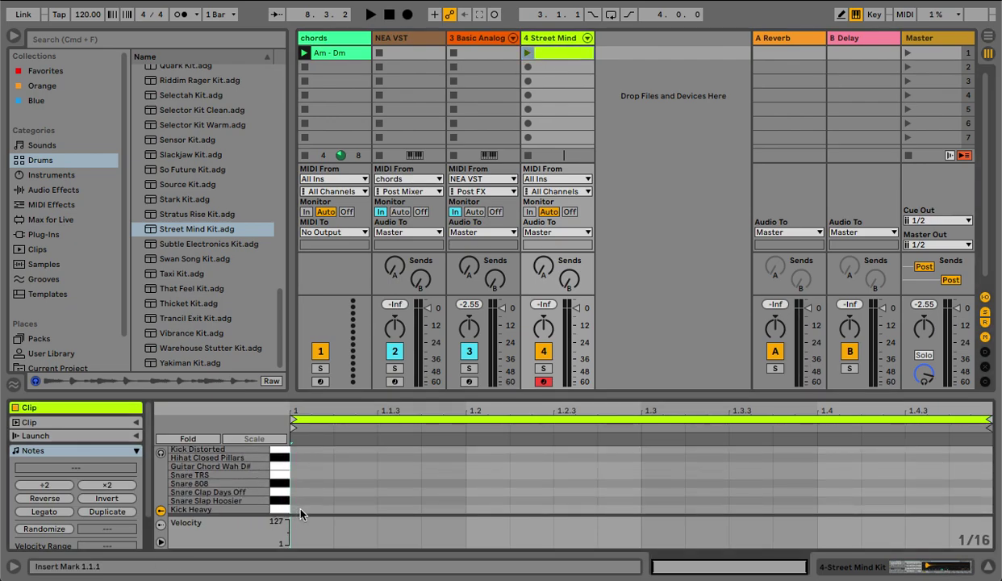
double_click(300, 509)
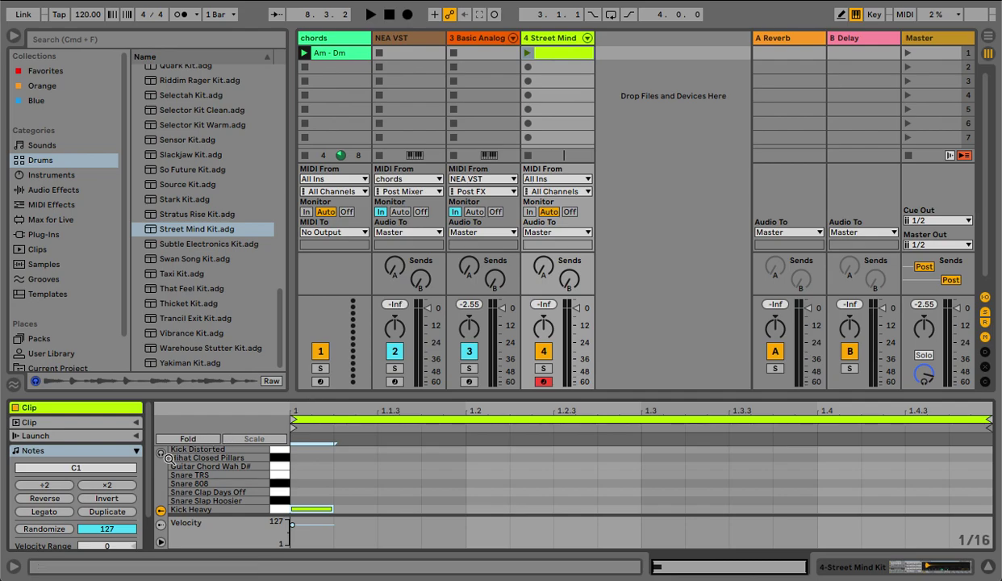
left_click(466, 494)
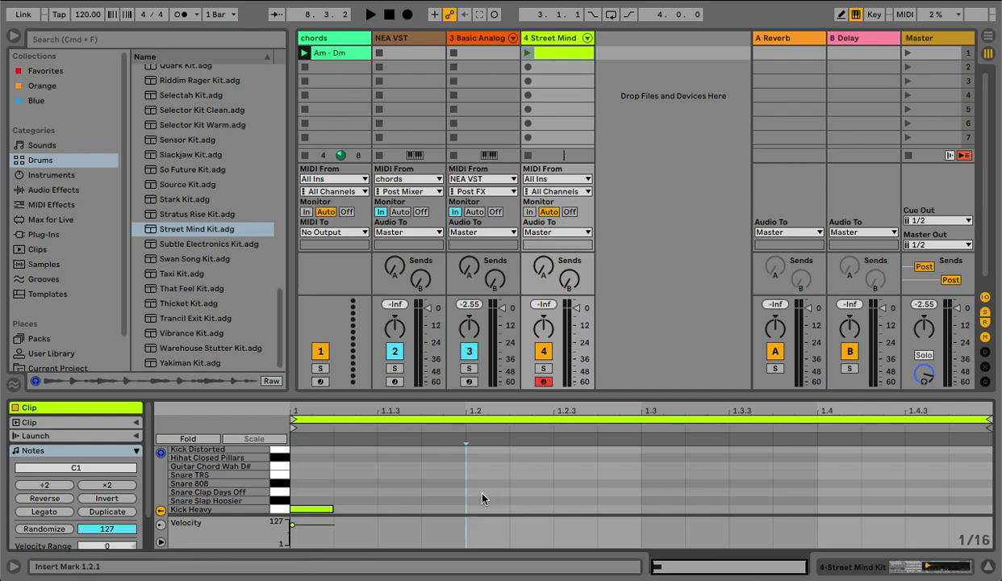
double_click(482, 493)
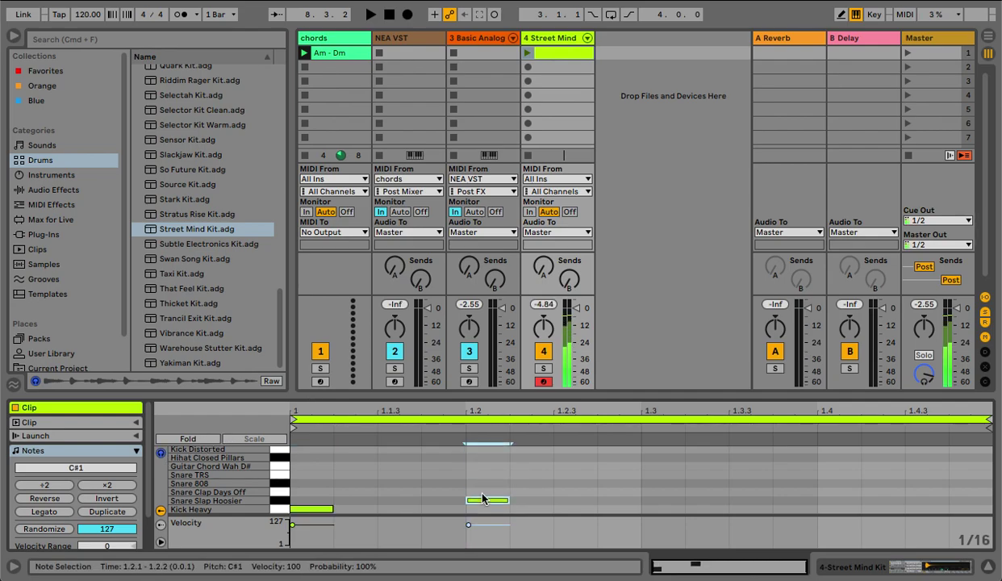
Add Kick Heavy on beat 1.3, change the beat 1.2 snare to Snare Clap Days Off, repeat it on 1.4, and launch the drum clip.
double_click(646, 509)
double_click(825, 492)
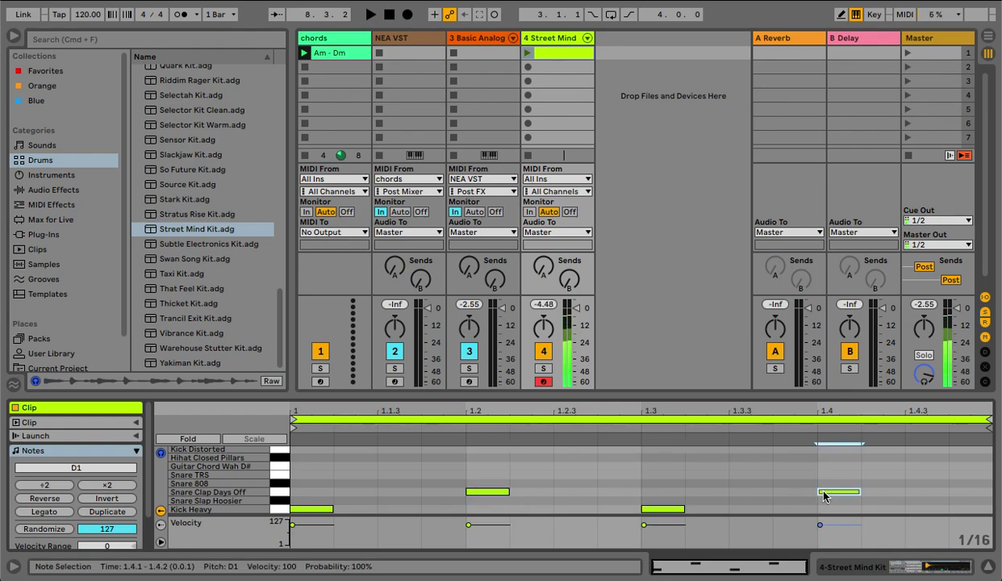
left_click(527, 53)
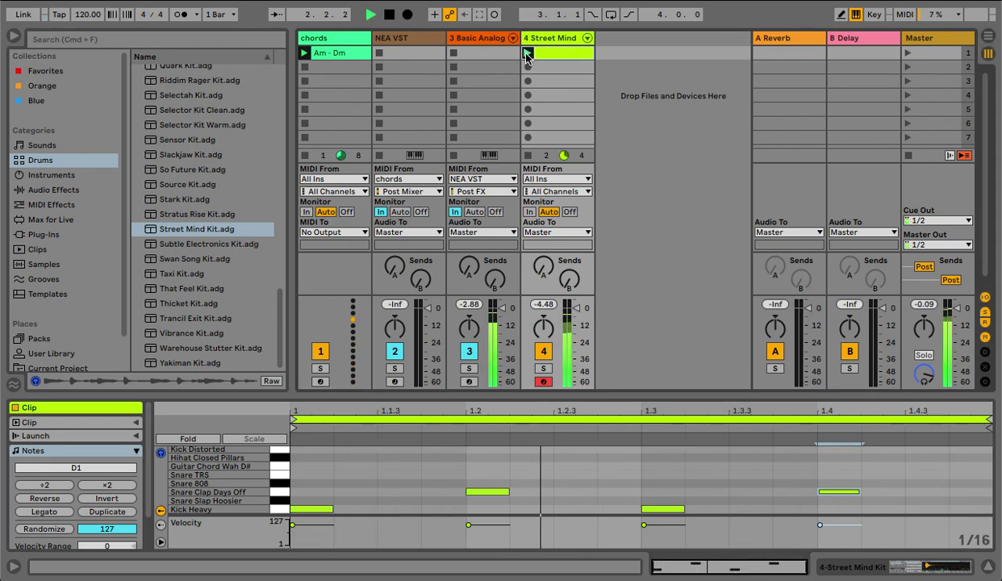
Lower the Note Length in the NEA plug-in to its minimum for short, staccato bass notes.
left_click(415, 40)
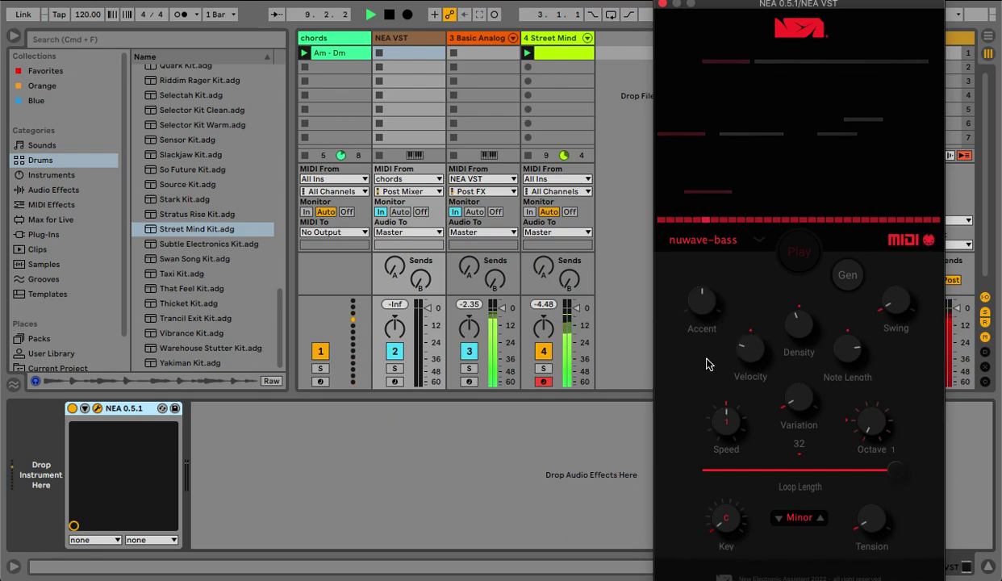
left_click_drag(848, 353, 850, 404)
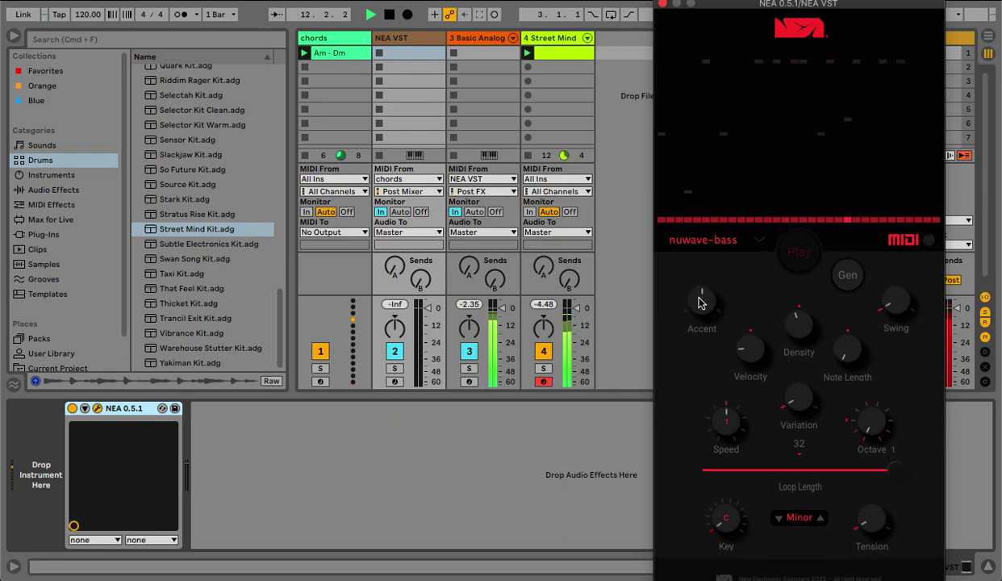
Set the Basic Analog Bass macros to Filter Cutoff 390, Filter Reso 48 %, Filter Envelope 16.00 and Space 0.
left_click(493, 41)
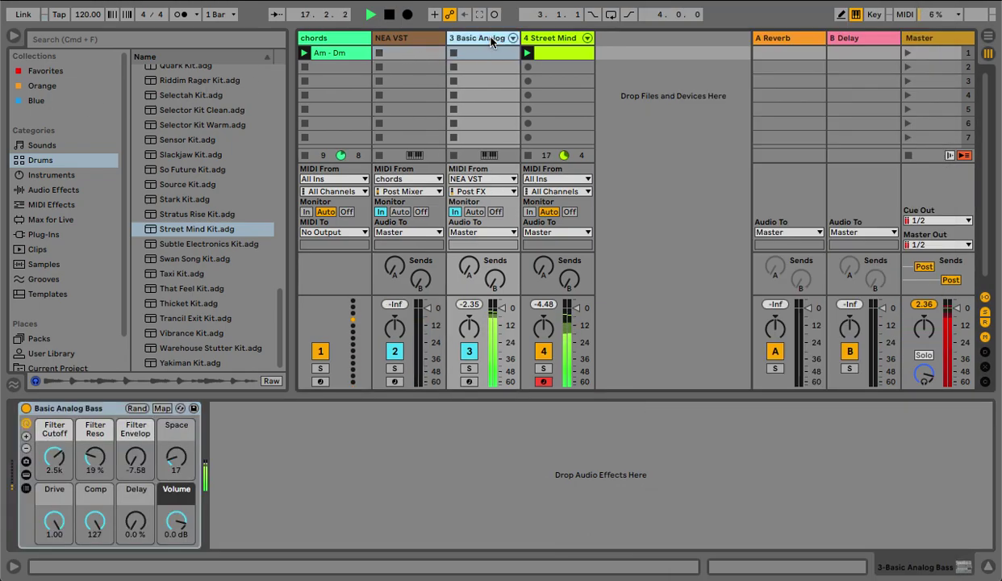
left_click(54, 457)
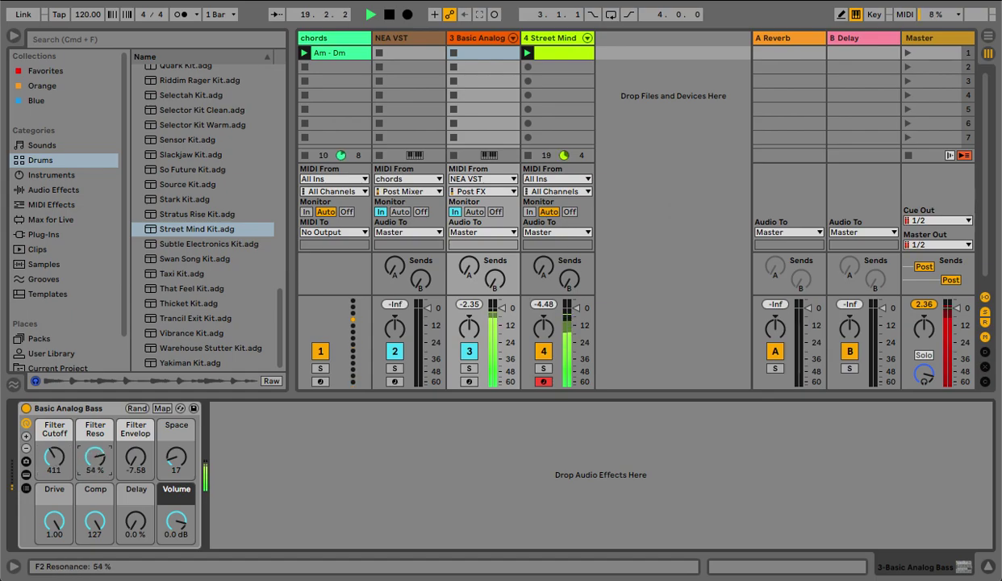
left_click_drag(94, 457, 54, 452)
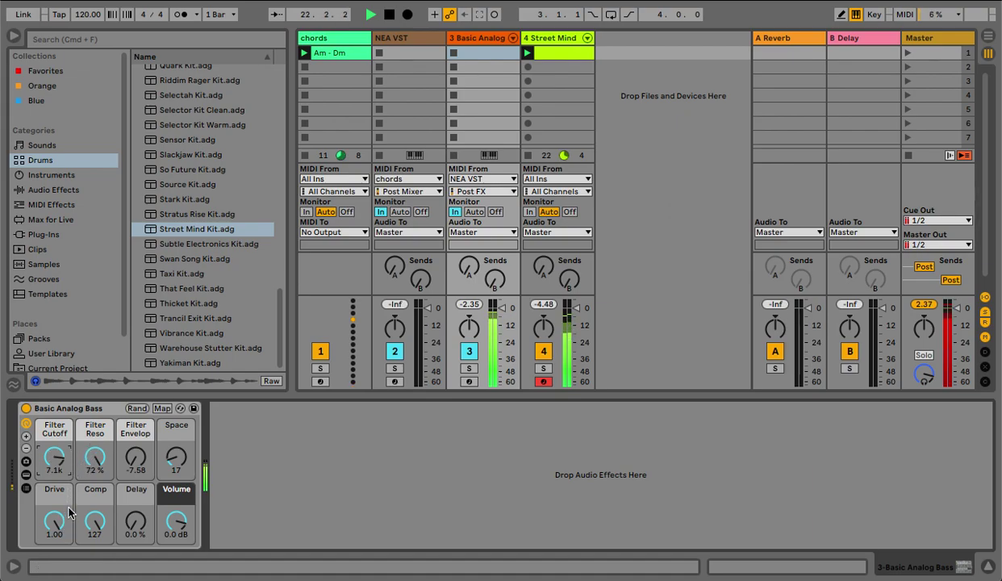
left_click(89, 458)
left_click_drag(136, 460, 135, 427)
left_click_drag(55, 457, 54, 505)
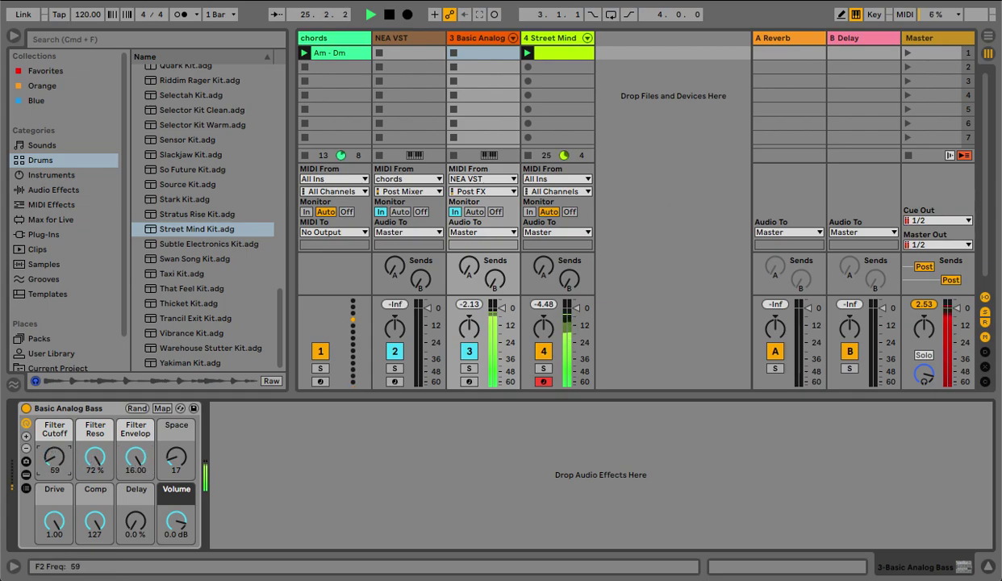
left_click_drag(54, 458, 54, 444)
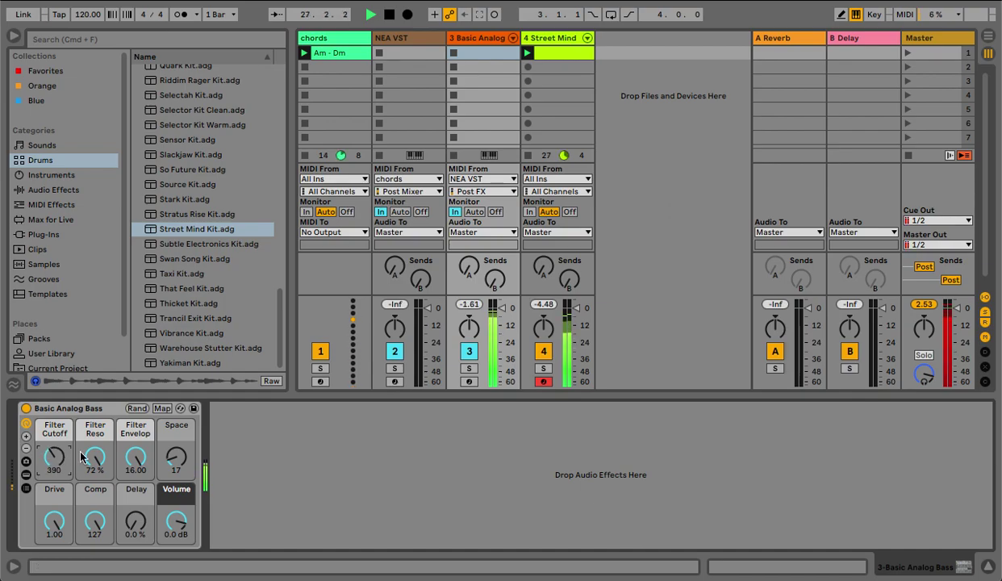
left_click_drag(176, 457, 176, 428)
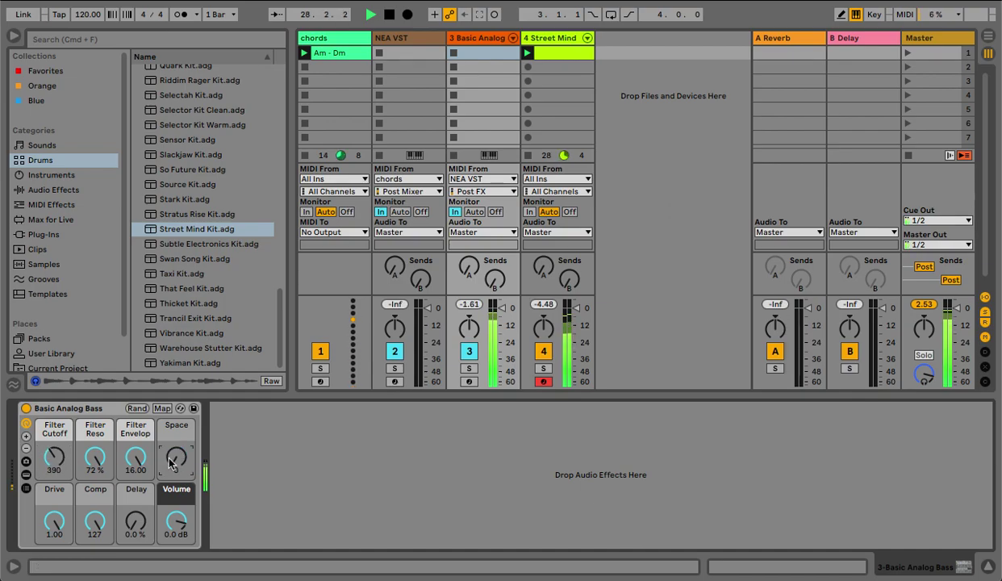
left_click_drag(95, 457, 95, 464)
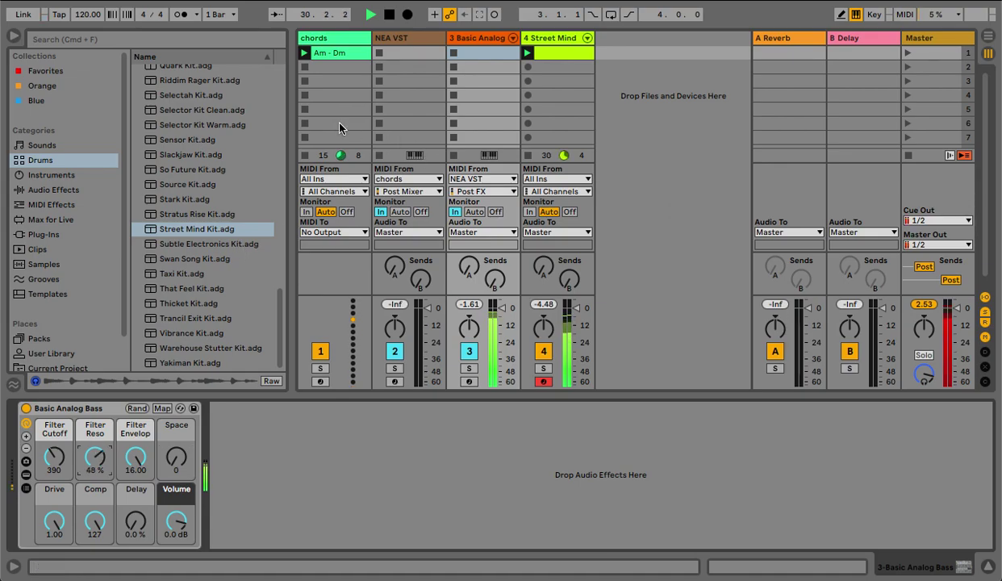
Raise Density, Accent, Velocity and Note Length in the NEA plug-in for a busier bass pattern with longer notes.
left_click(409, 43)
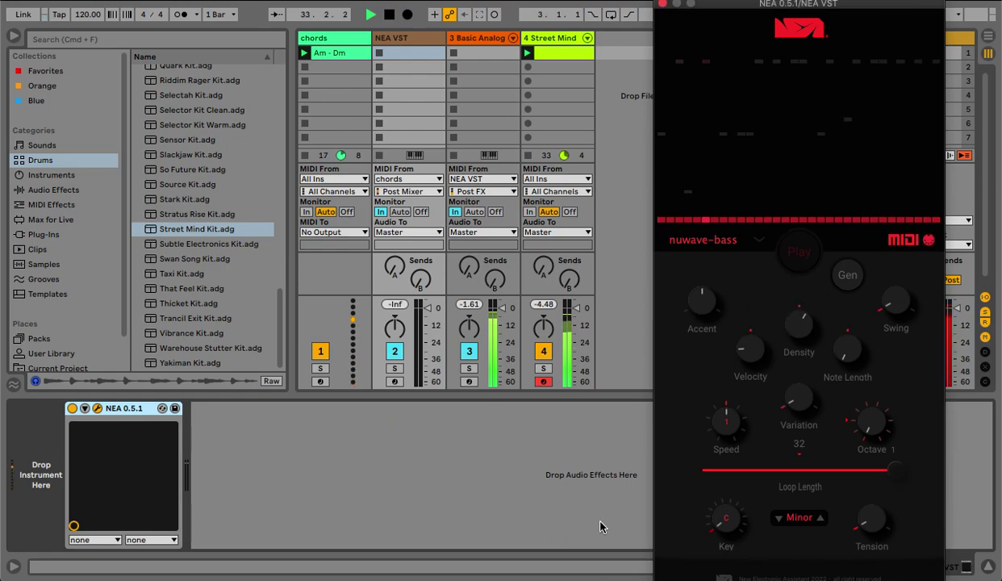
key("super+alt+p")
key("super+alt+p")
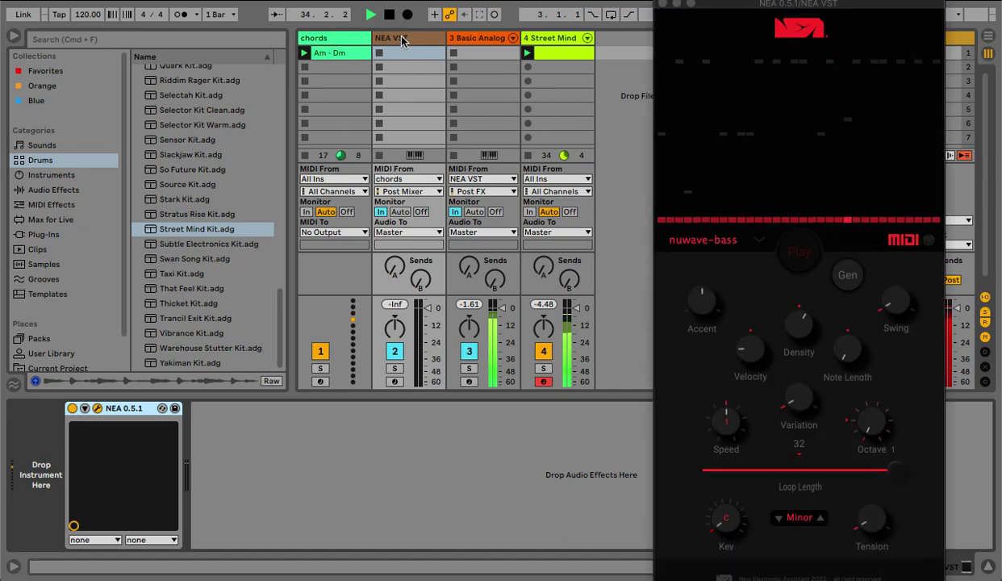
left_click_drag(746, 339, 781, 246)
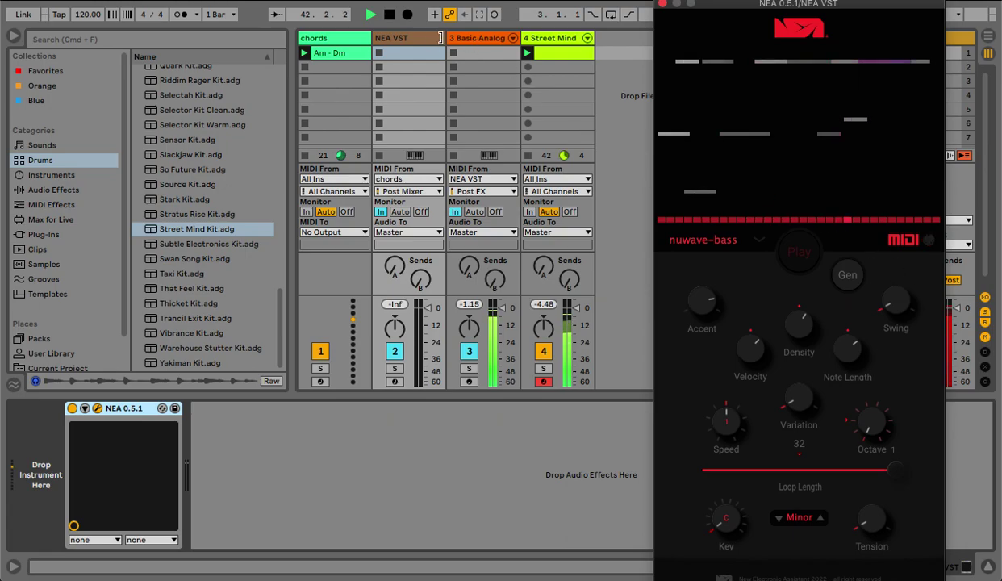
Set the Basic Analog Bass Filter Cutoff to 95 and its Drive to 0.00.
left_click(482, 39)
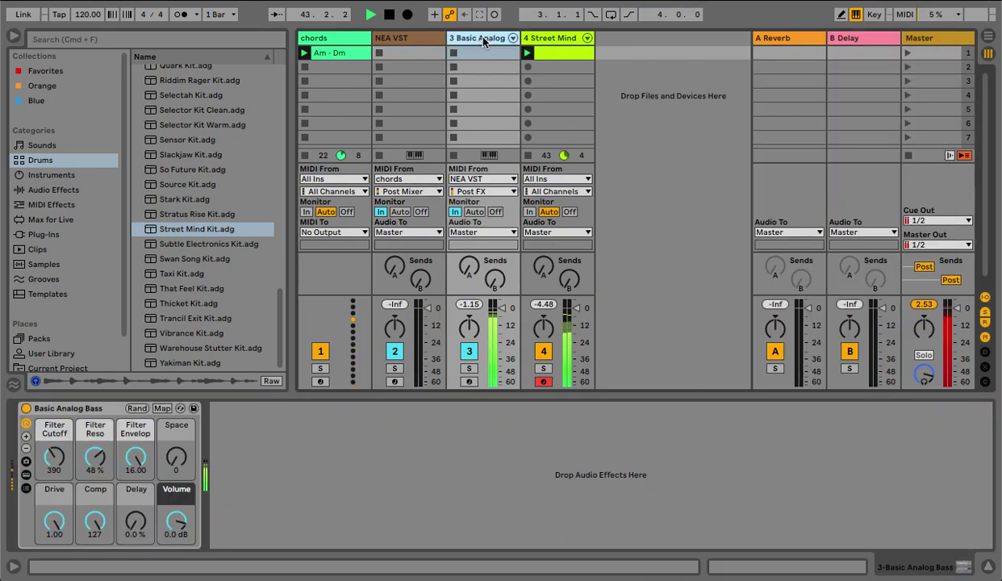
mouse_move(54, 457)
left_mouse_down()
mouse_move(54, 400)
mouse_move(54, 446)
left_mouse_up()
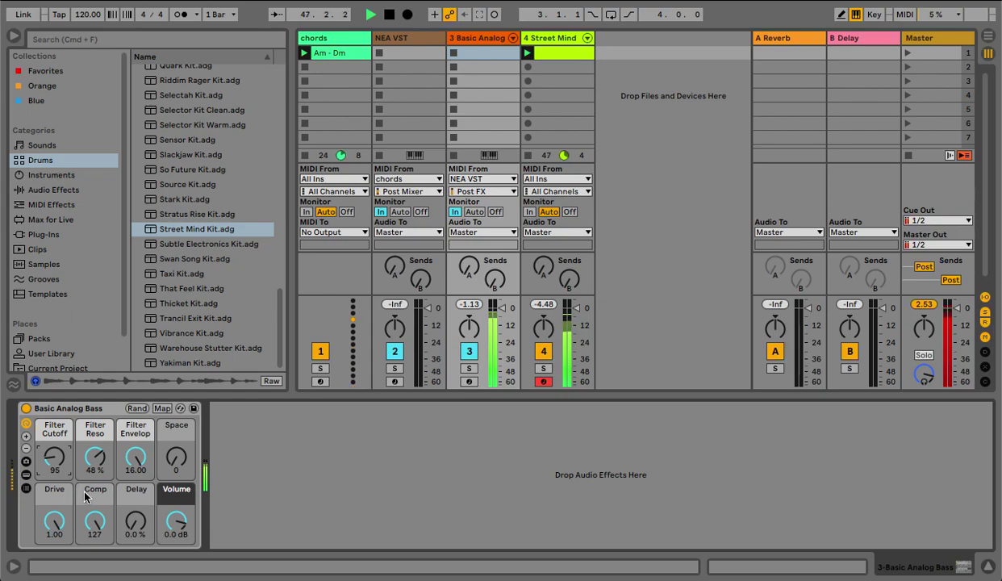
left_click_drag(54, 522, 54, 543)
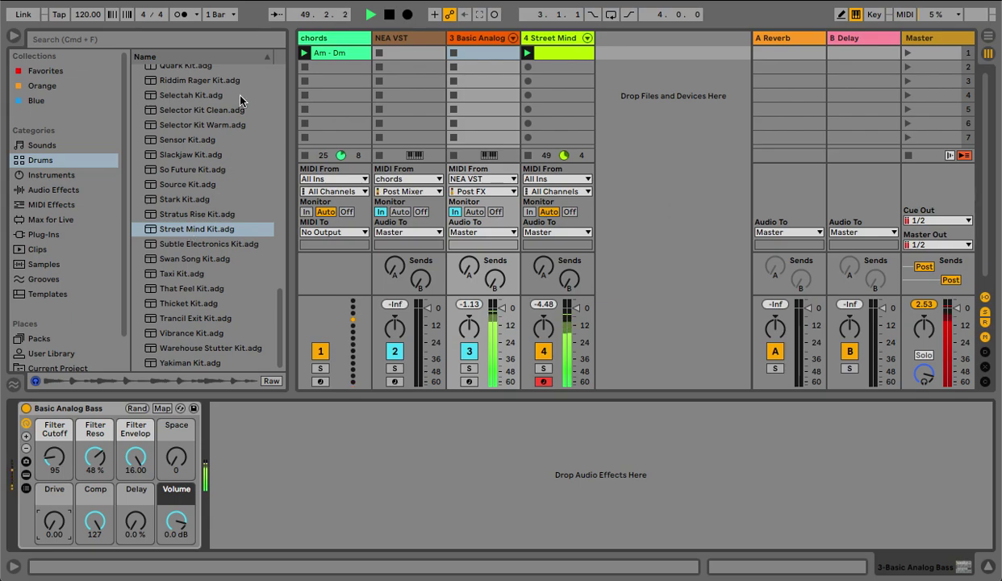
Lower NEA's Density and restart playback with a newly generated bass pattern.
left_click(376, 40)
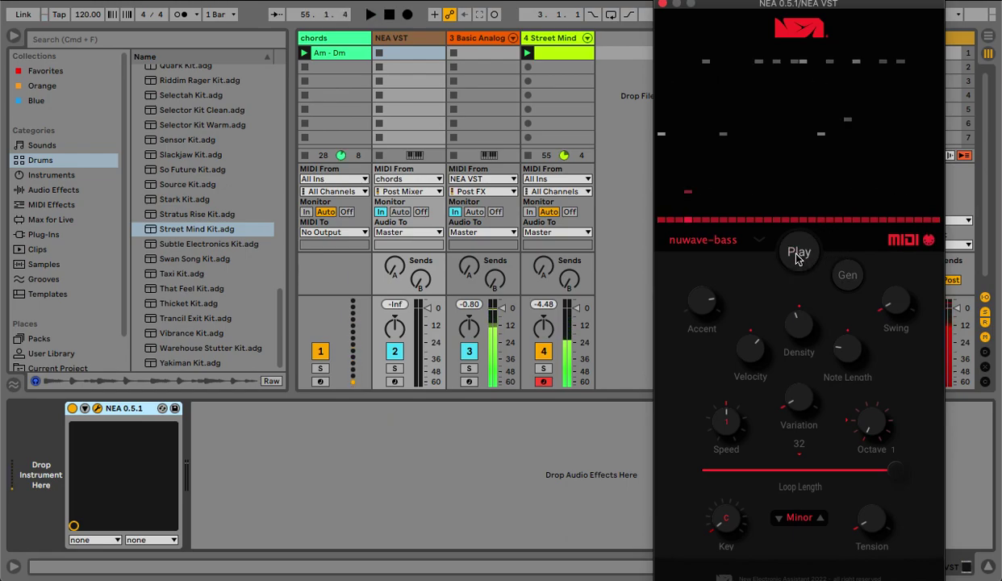
key("space")
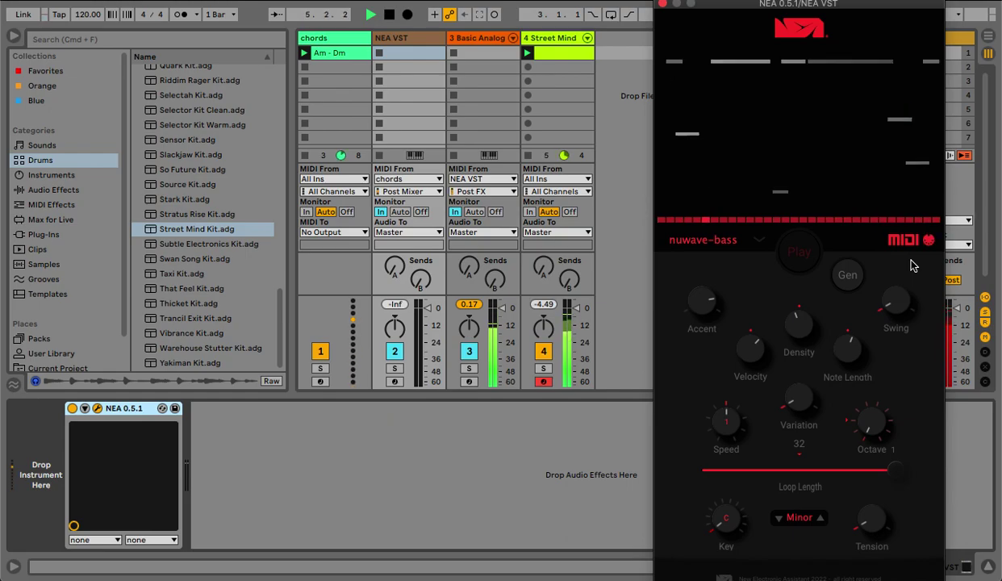
Show the chain and devices of the Basic Analog Bass rack and enable Glide in its Analog synth.
left_click(474, 39)
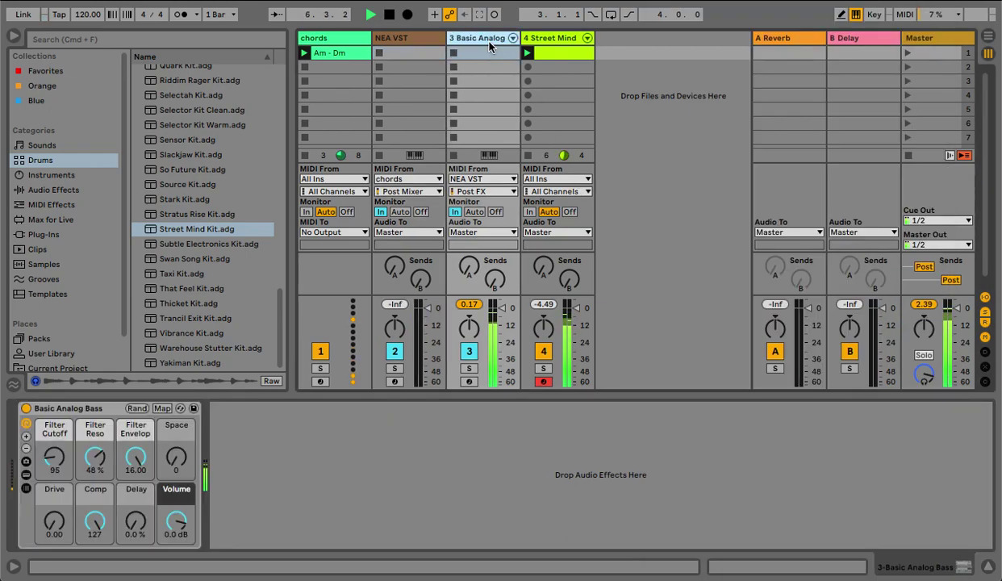
left_click(26, 489)
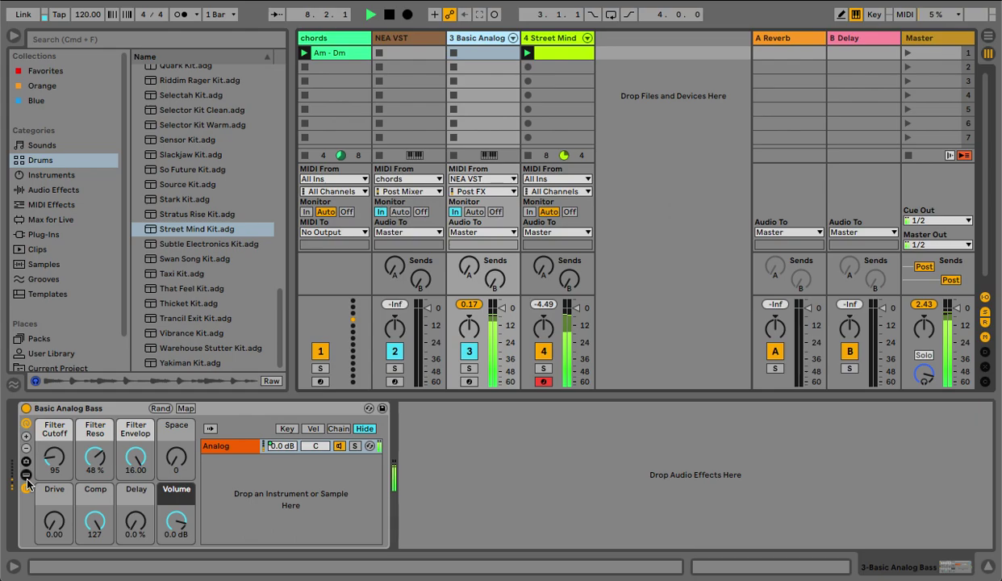
left_click(25, 475)
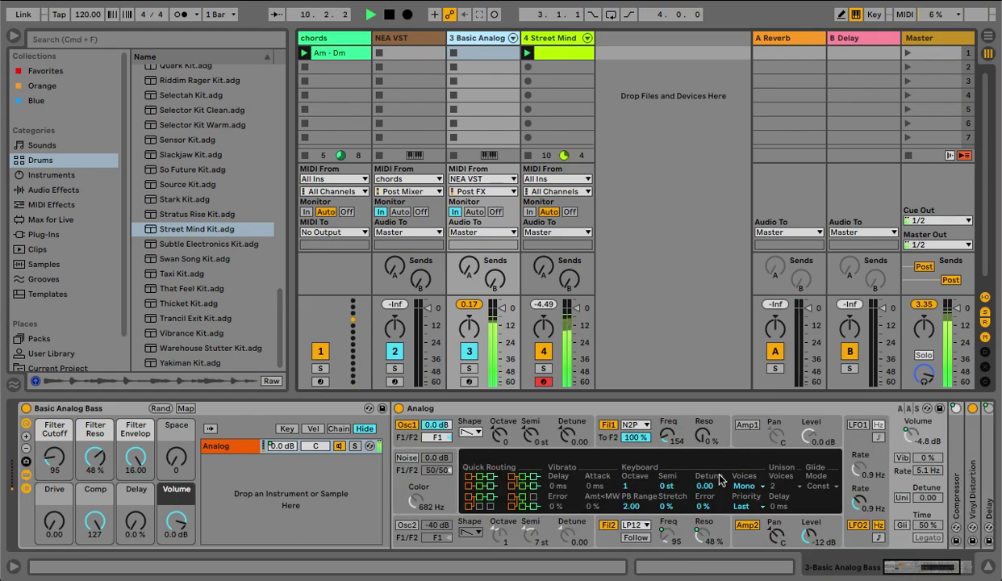
scroll(764, 482, "right", 4)
left_click(764, 524)
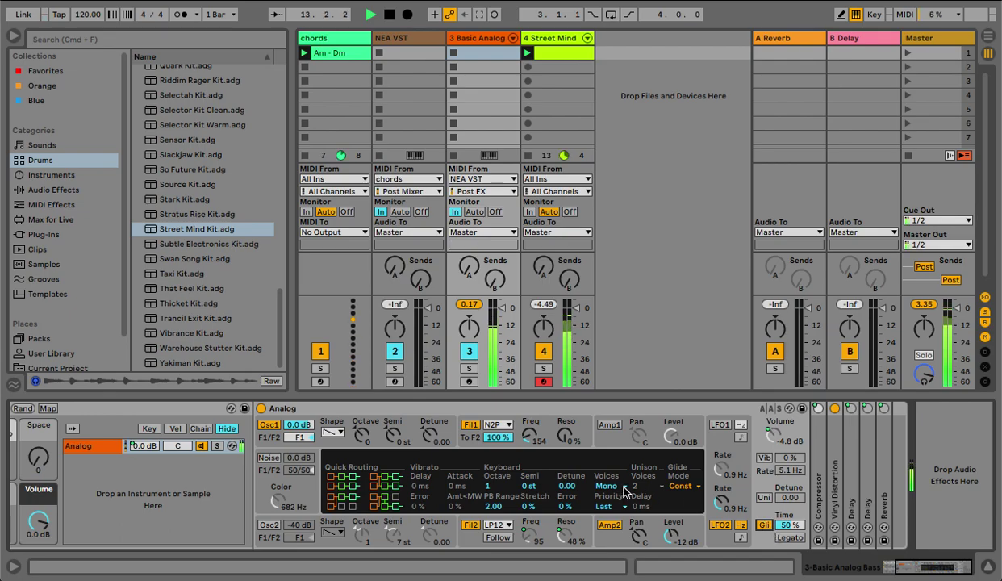
Raise NEA's Note Length until the bass notes overlap and set Analog's glide time to 92 %.
left_click(397, 37)
left_click_drag(850, 342, 850, 277)
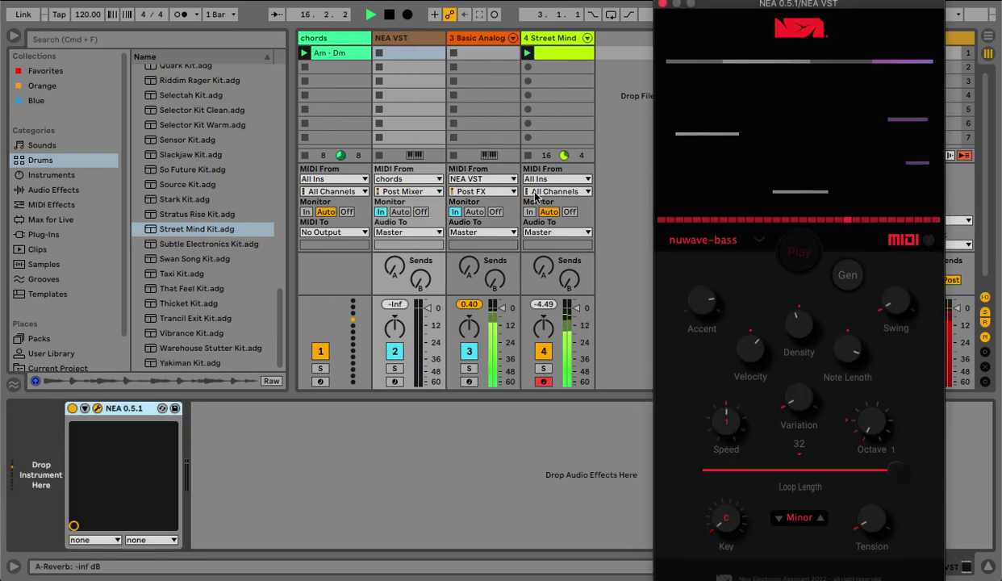
left_click(476, 41)
left_click_drag(790, 525, 790, 489)
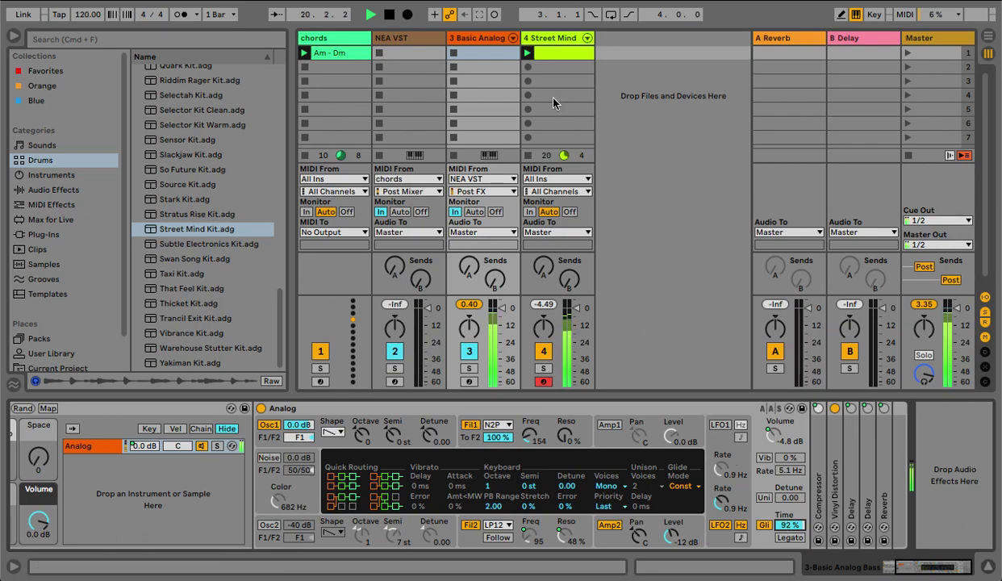
Shorten NEA's Note Length, and enable Legato for Analog's glide with a glide time of 62 %.
left_click(406, 38)
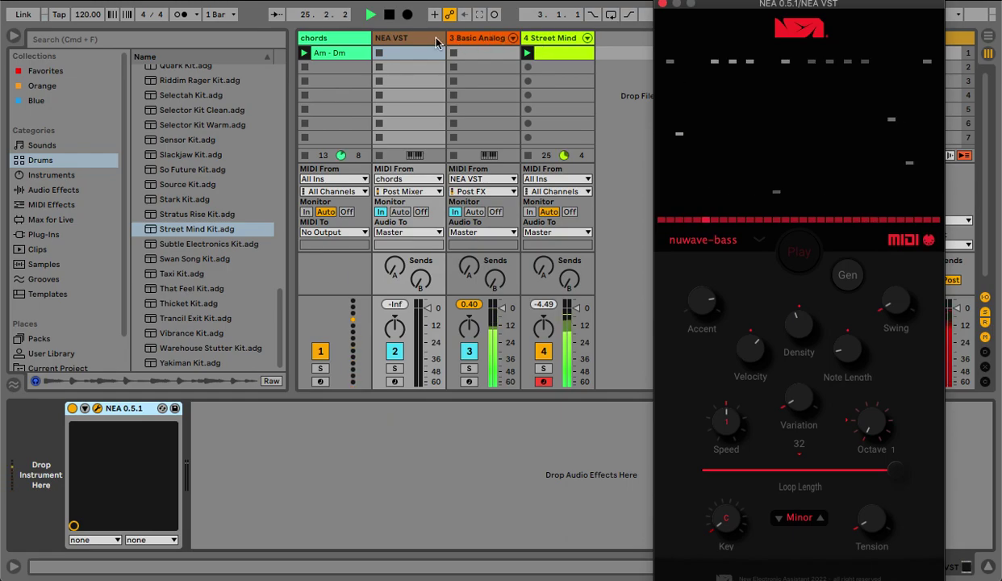
left_click(468, 38)
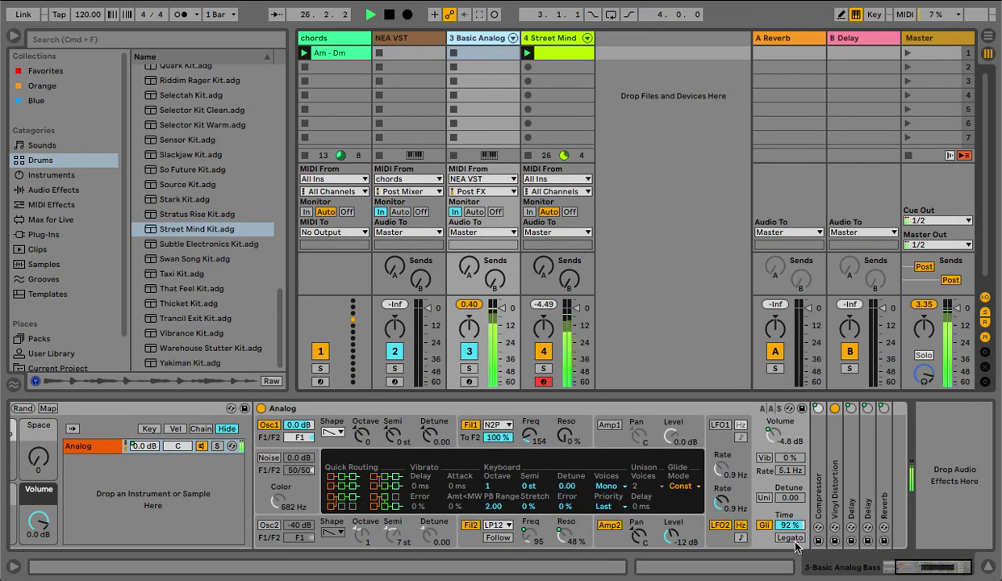
left_click(793, 539)
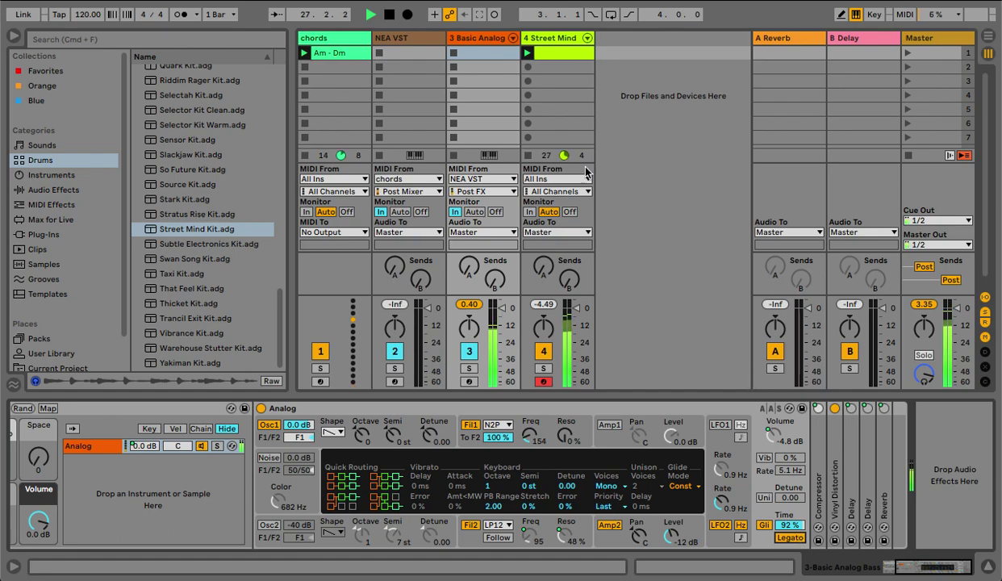
left_click_drag(795, 527, 795, 551)
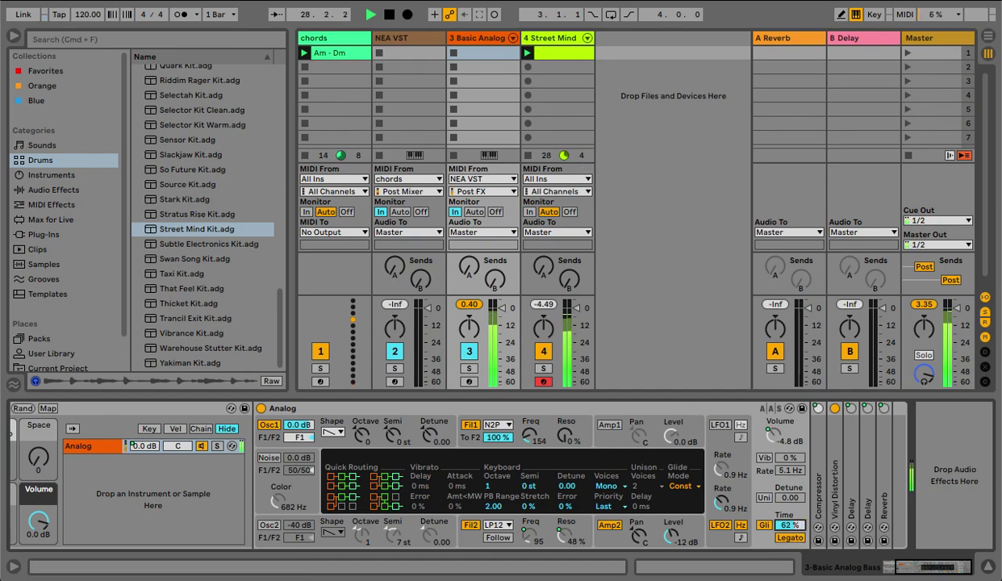
Raise NEA's Note Length to slightly above its middle setting, hiding and reshowing the plug-in window along the way.
left_click(435, 51)
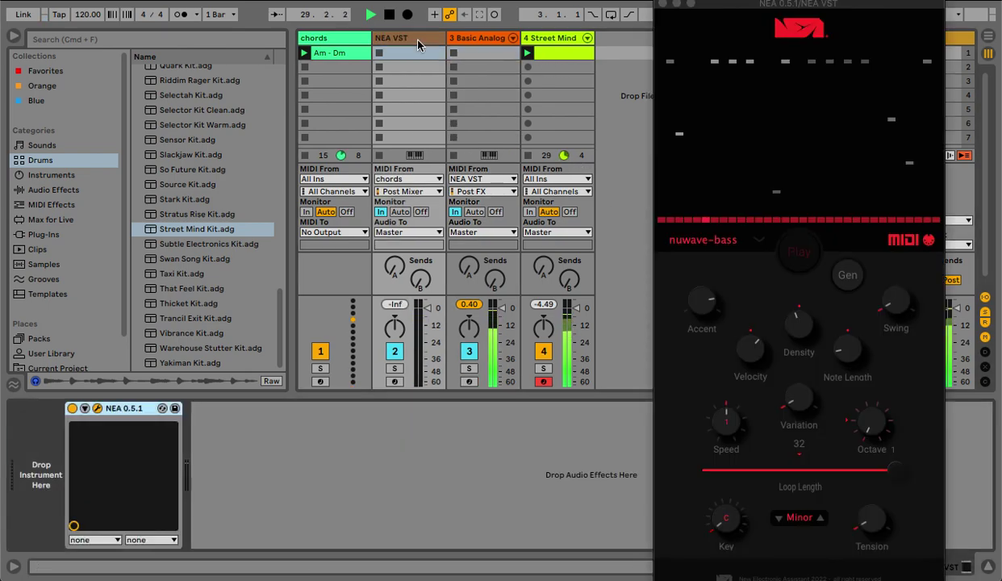
left_click(868, 419)
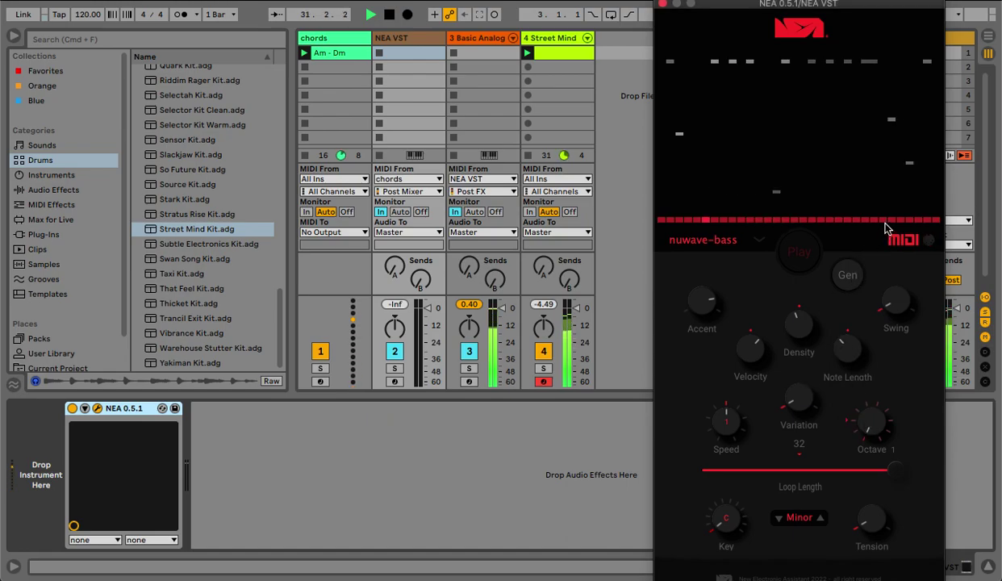
left_click_drag(848, 347, 849, 315)
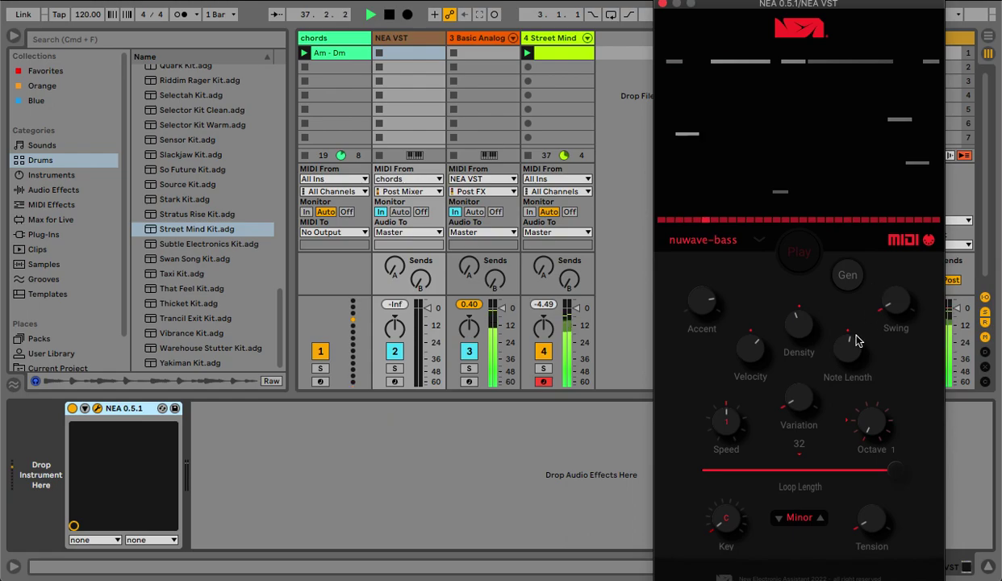
key("alt+super+p")
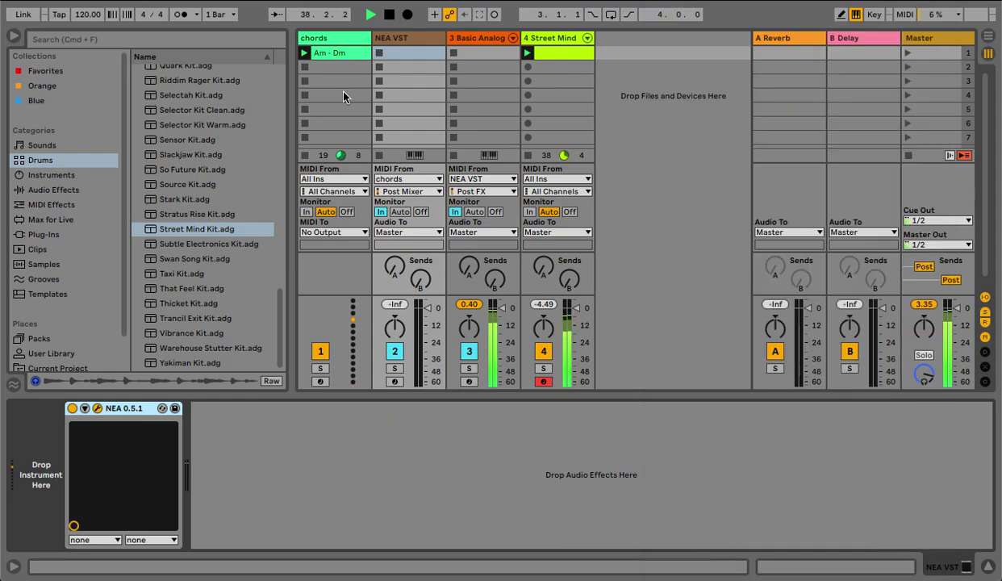
key("alt+super+p")
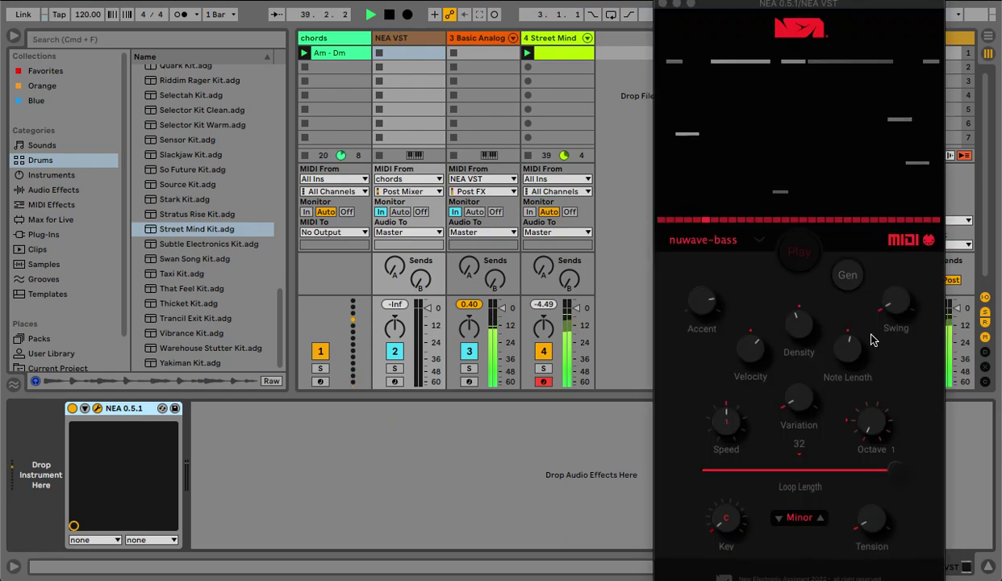
left_click(849, 279)
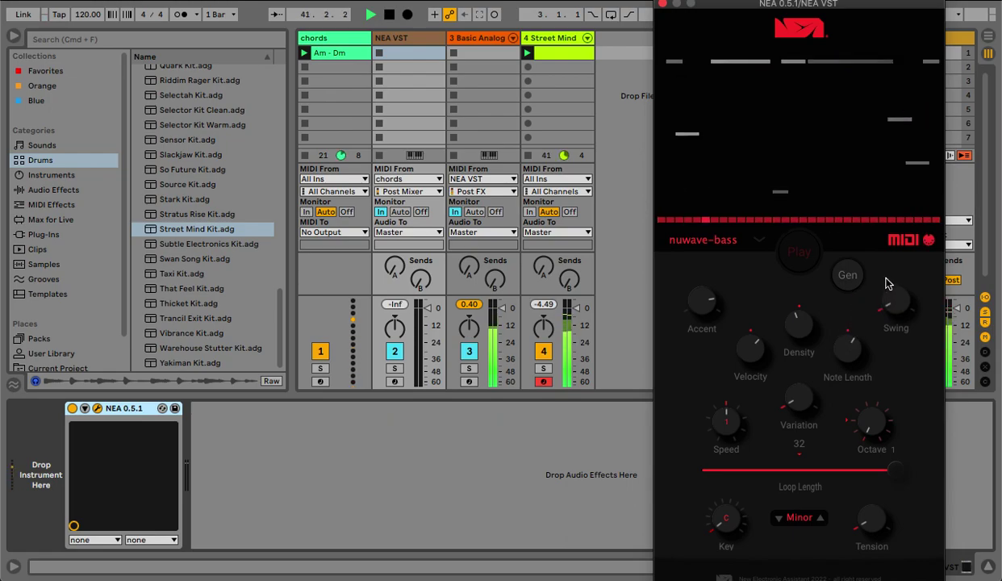
Raise NEA's Swing, set the Basic Analog Bass rack's Space macro to 46, and restart playback from the beginning.
left_click(929, 241)
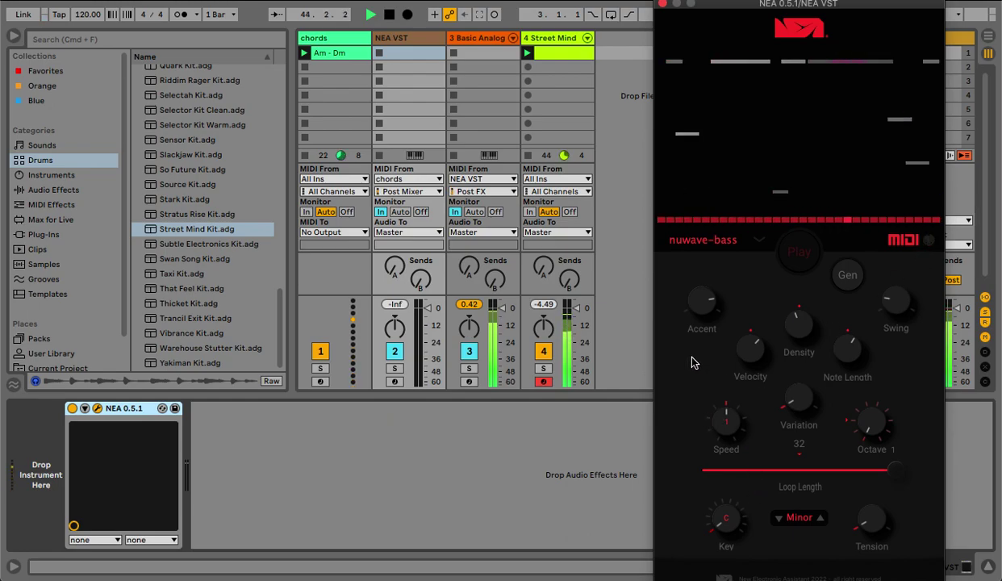
left_click(479, 39)
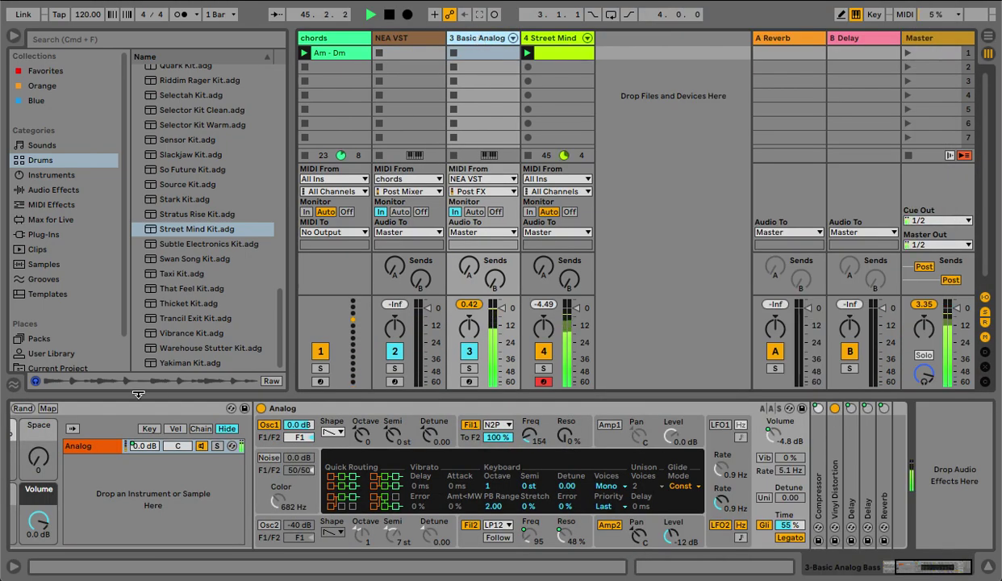
left_click(40, 452)
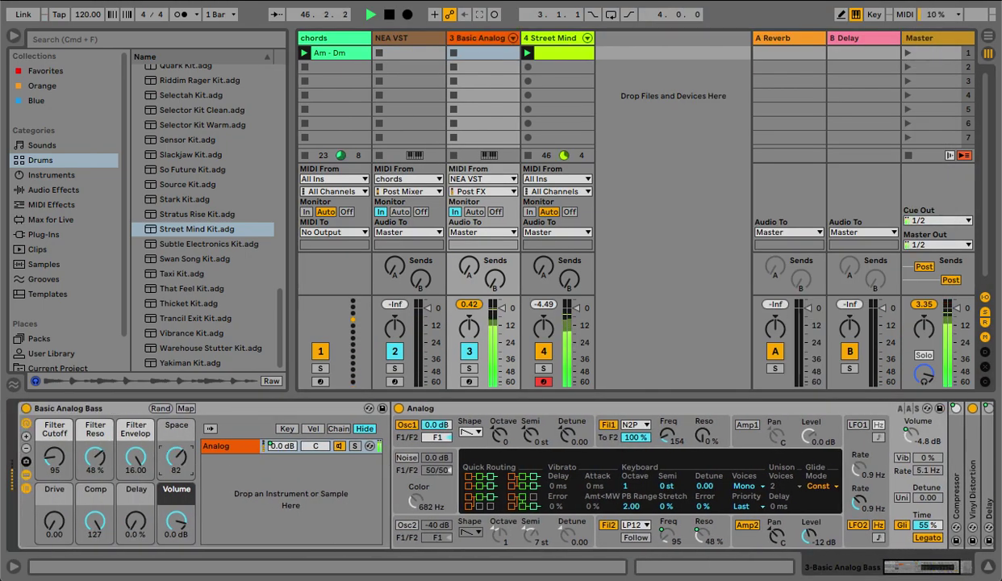
left_click_drag(176, 457, 177, 459)
key("space")
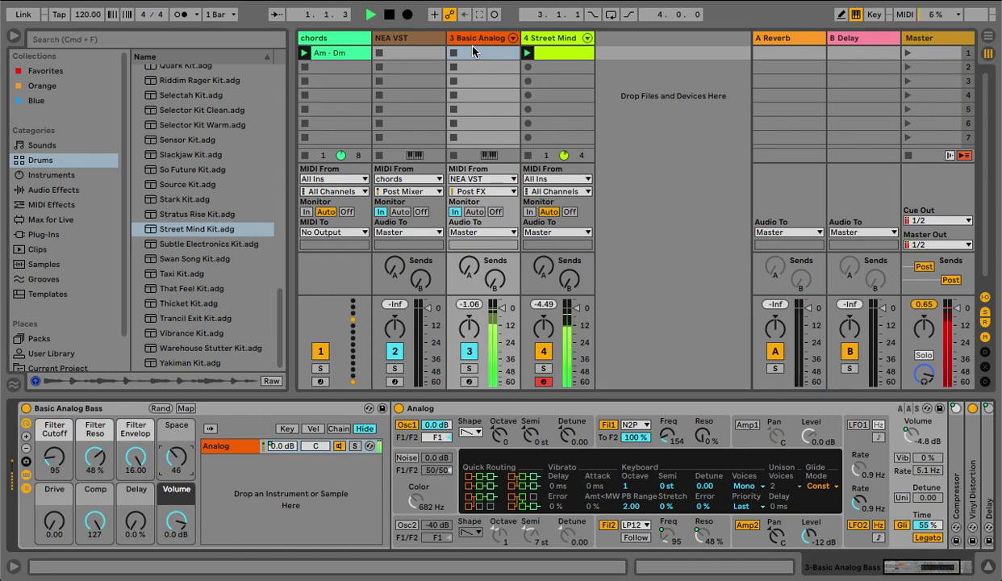
Map the NEA device's XY pad on the NEA VST track to Variation horizontally and Density vertically.
left_click(474, 38)
left_click(400, 36)
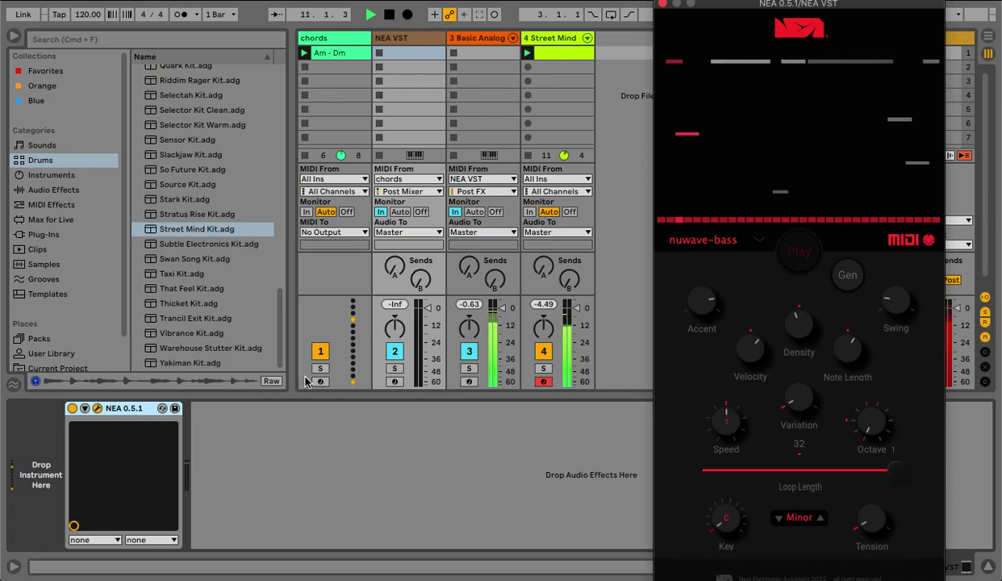
left_click(95, 539)
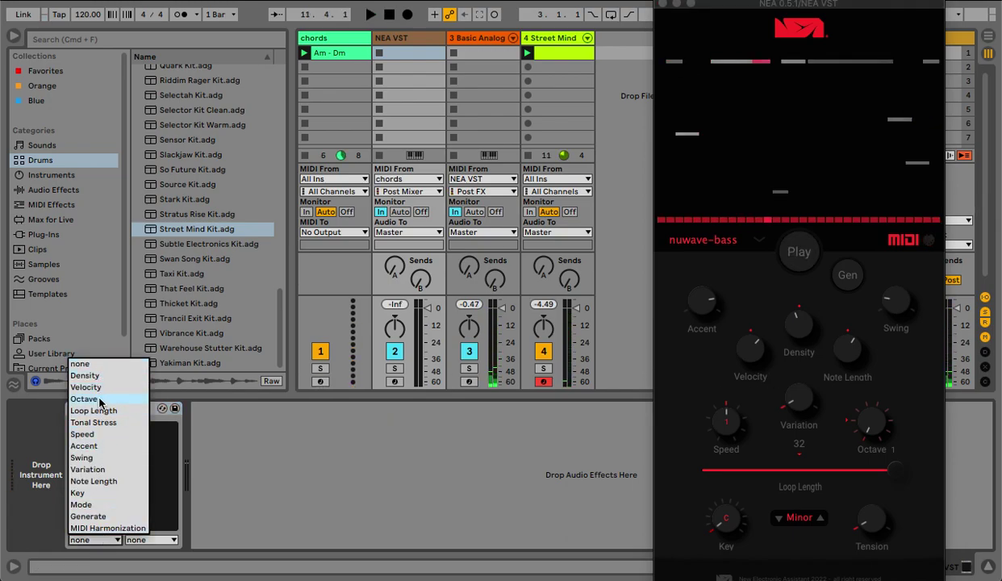
left_click(97, 470)
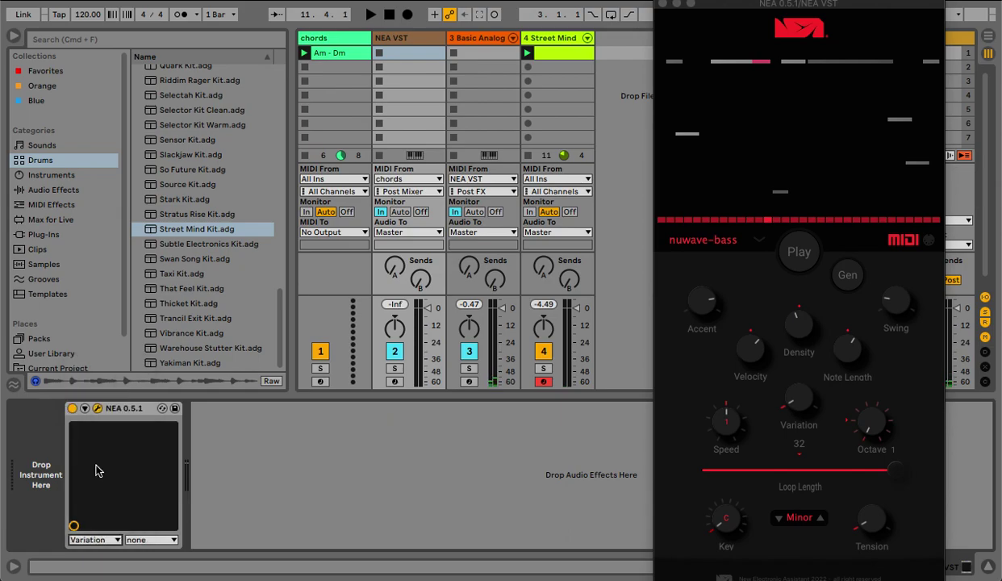
left_click(142, 540)
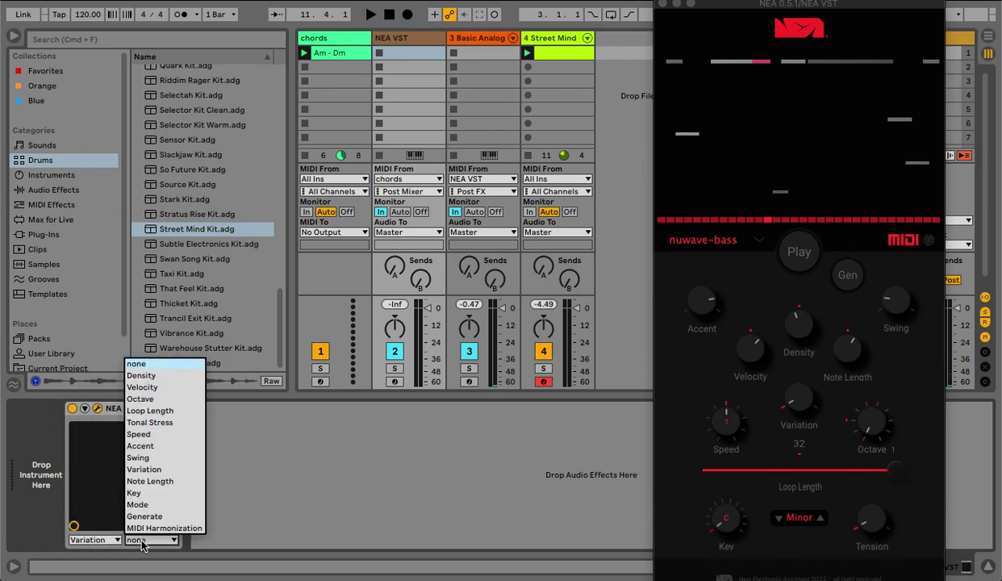
left_click(149, 377)
Vary NEA's Density with the XY pad during playback, leaving it slightly below the middle with Variation at minimum.
mouse_move(75, 484)
left_mouse_down()
mouse_move(109, 442)
mouse_move(74, 479)
mouse_move(102, 470)
mouse_move(73, 468)
mouse_move(73, 482)
mouse_move(91, 453)
mouse_move(107, 449)
mouse_move(74, 484)
mouse_move(77, 468)
mouse_move(93, 480)
mouse_move(74, 480)
mouse_move(86, 436)
mouse_move(73, 476)
mouse_move(90, 445)
mouse_move(157, 432)
mouse_move(74, 476)
left_mouse_up()
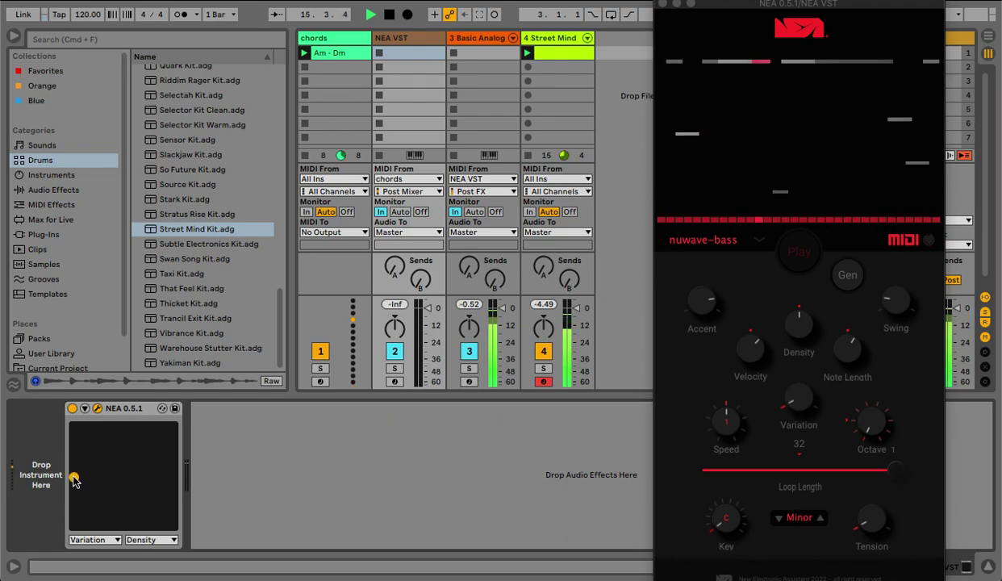
left_click_drag(74, 478, 74, 482)
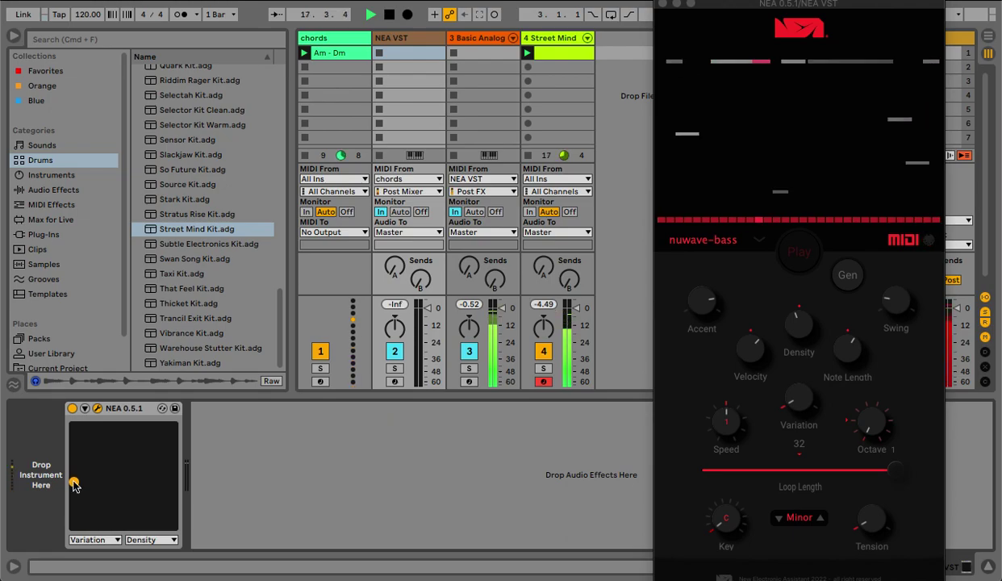
mouse_move(73, 482)
left_mouse_down()
mouse_move(90, 482)
mouse_move(73, 484)
left_mouse_up()
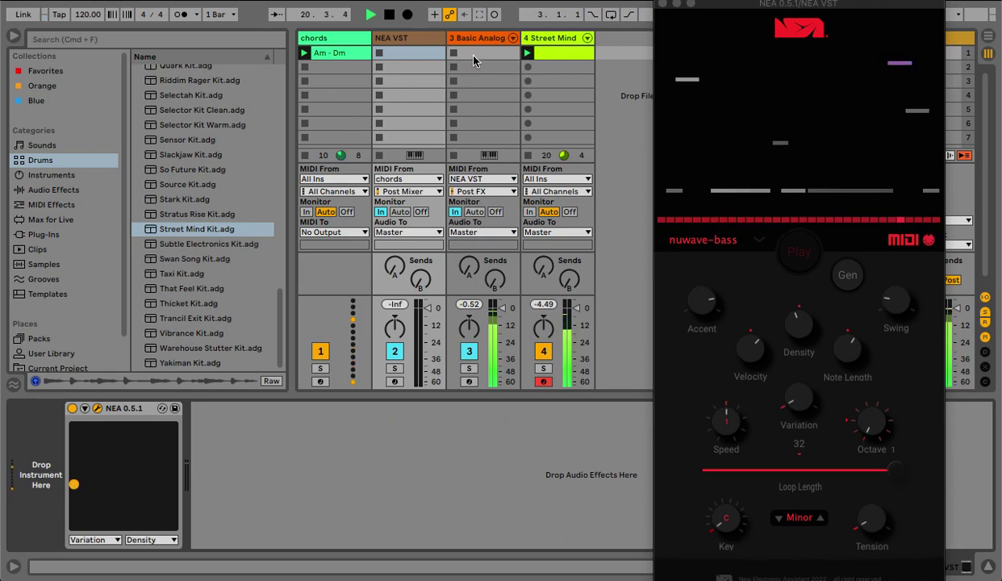
Stop playback, arm the Basic Analog Bass track, start recording NEA's output into its first clip slot, and show NEA again.
key("space")
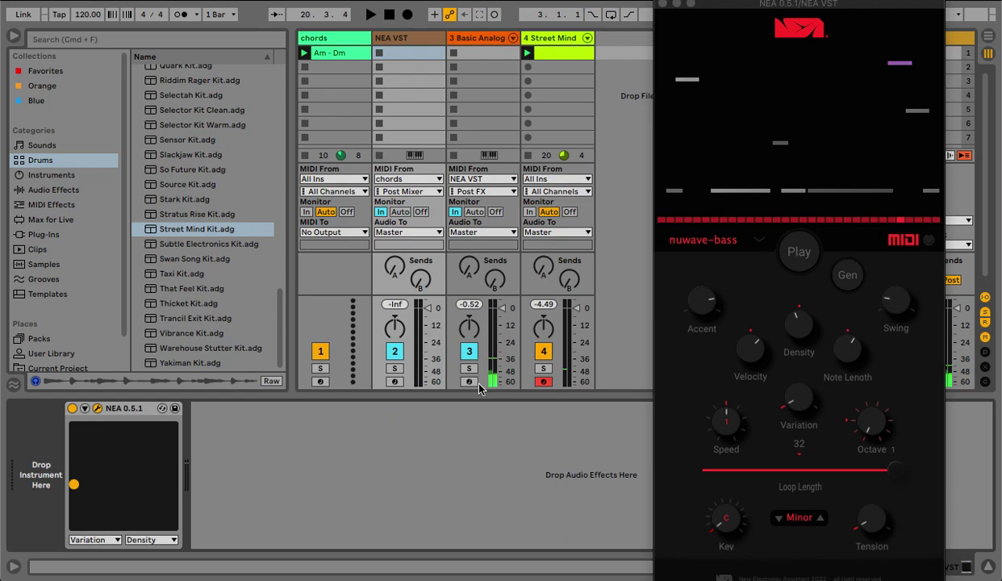
left_click(469, 382)
left_click(454, 53)
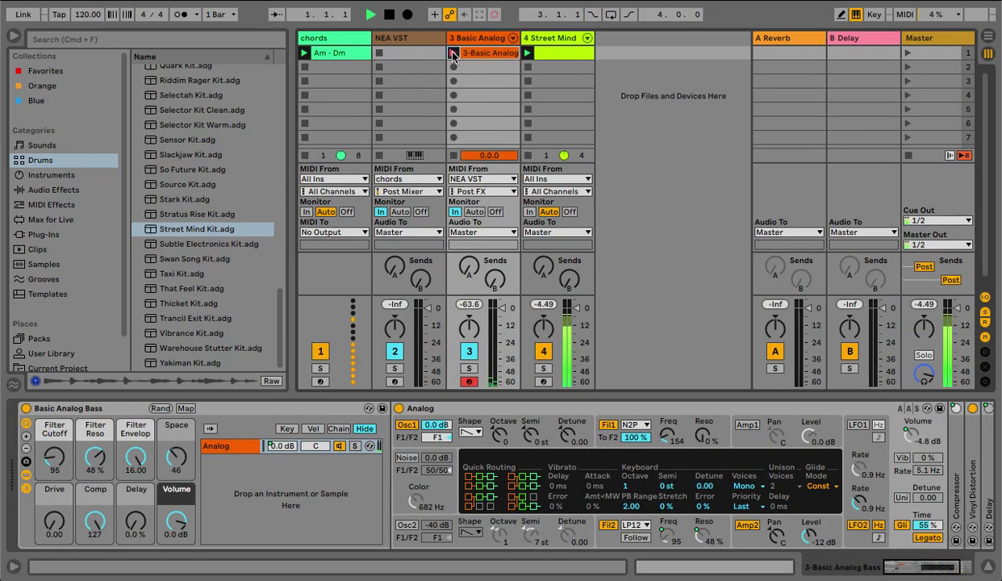
left_click(410, 40)
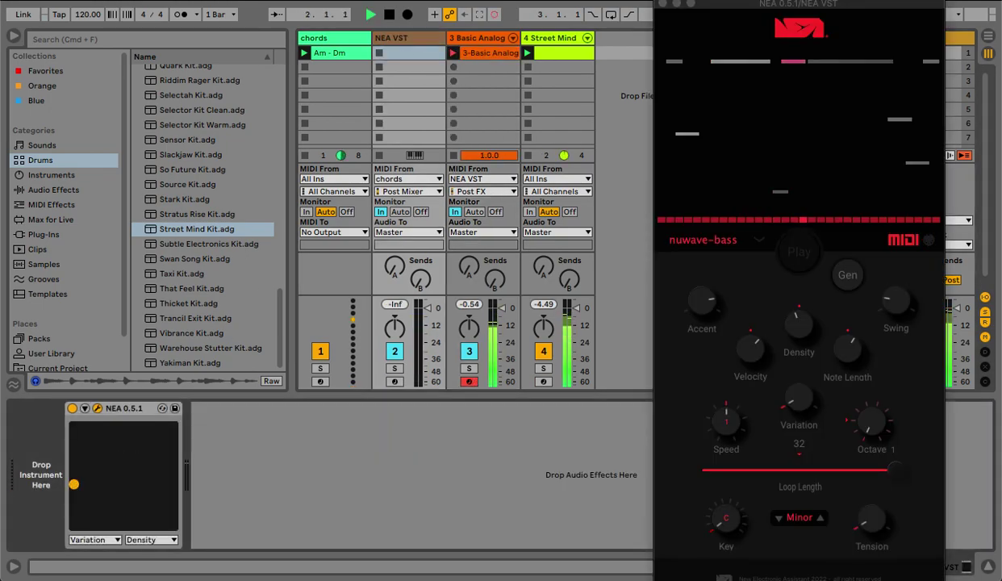